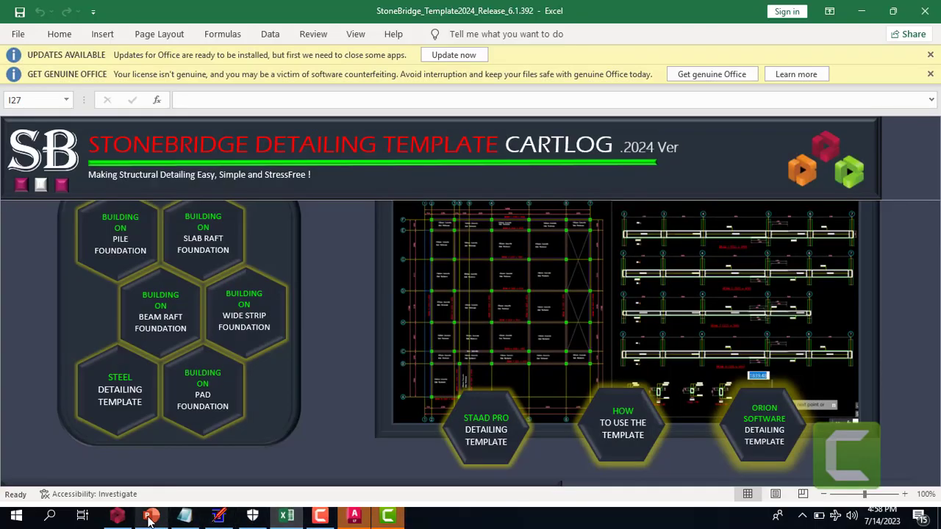
- From the StoneBridge workbook, open the BUILDING ON PILE FOUNDATION detailing template in AutoCAD
click(151, 517)
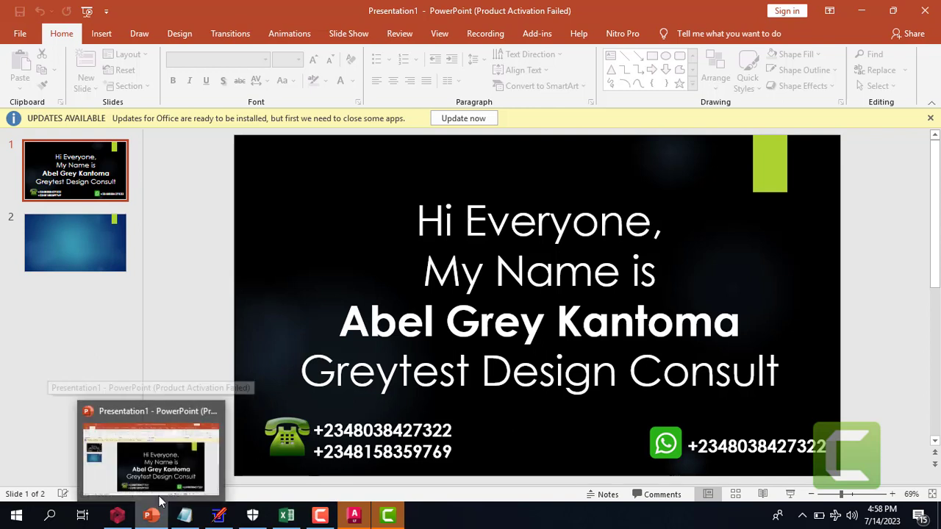
mouse_move(320, 517)
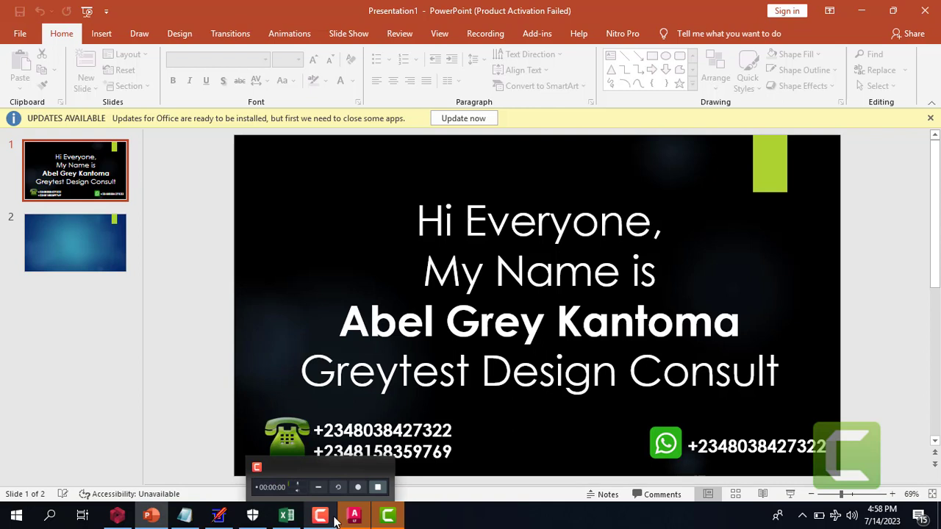
click(287, 515)
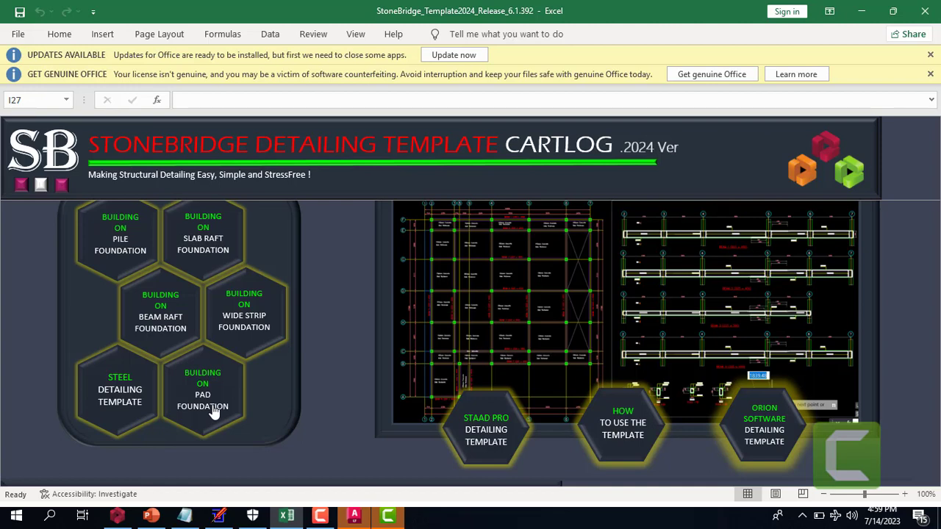
click(113, 233)
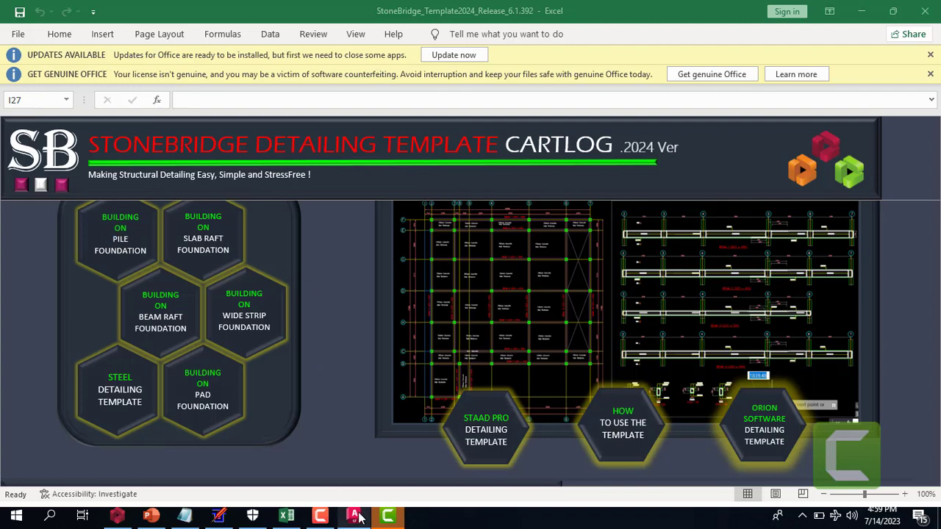
click(209, 216)
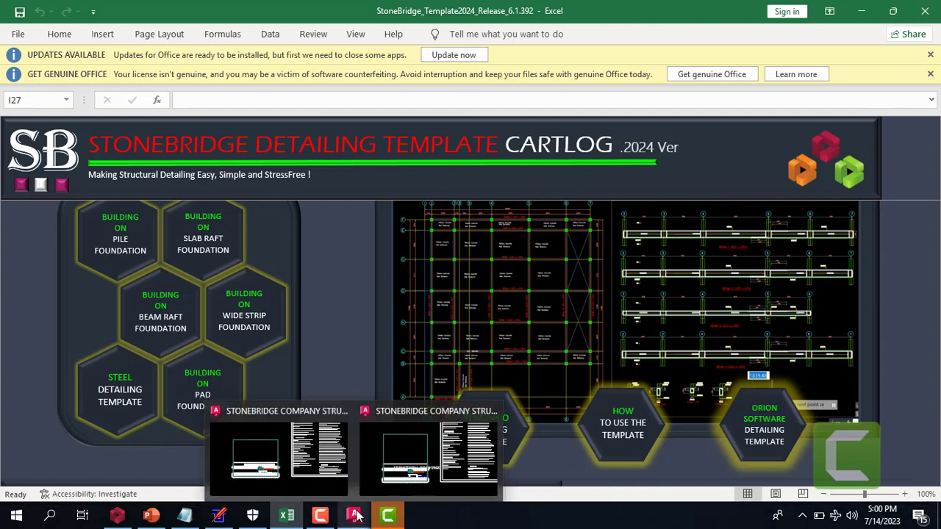
mouse_move(354, 516)
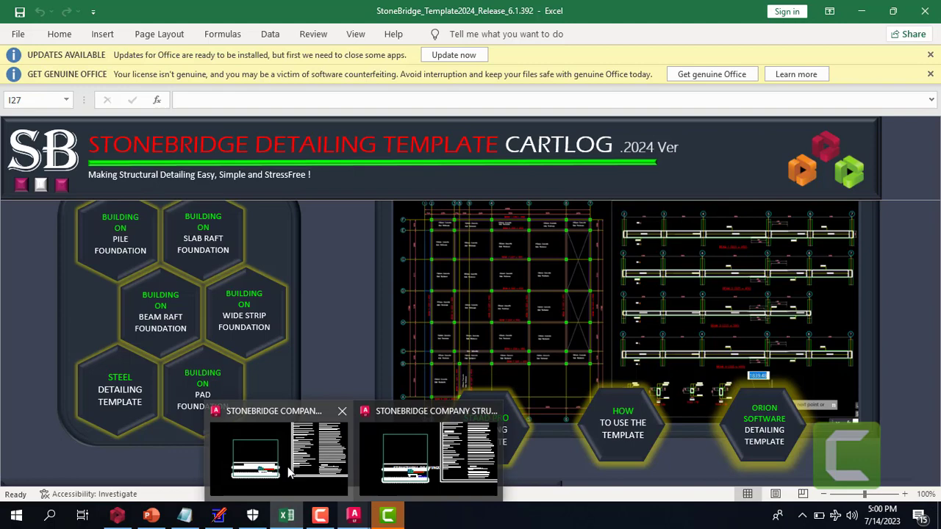
- Zoom across the pile foundation sheets to inspect callouts such as 7-T10-07-300 C/C
click(324, 463)
scroll(288, 307, down, 5)
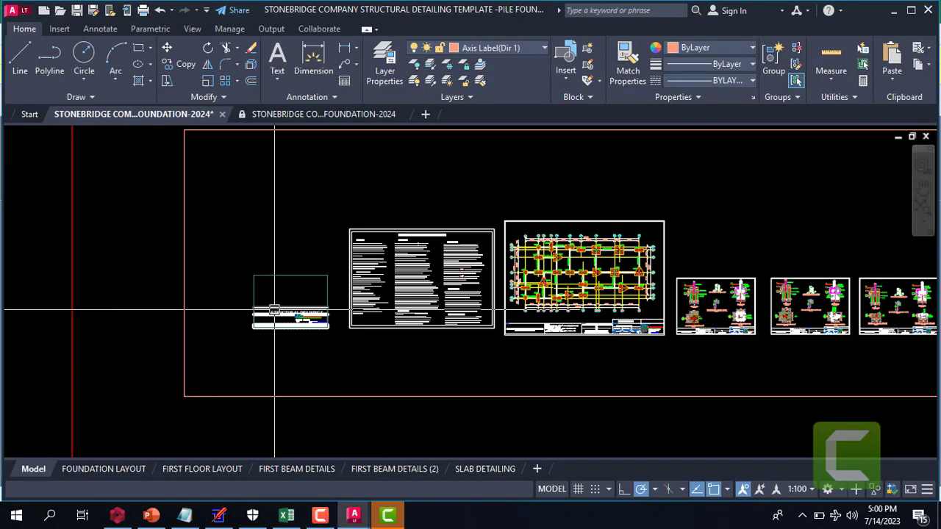
scroll(288, 307, down, 3)
scroll(288, 307, up, 2)
scroll(288, 307, up, 2)
scroll(288, 307, up, 2)
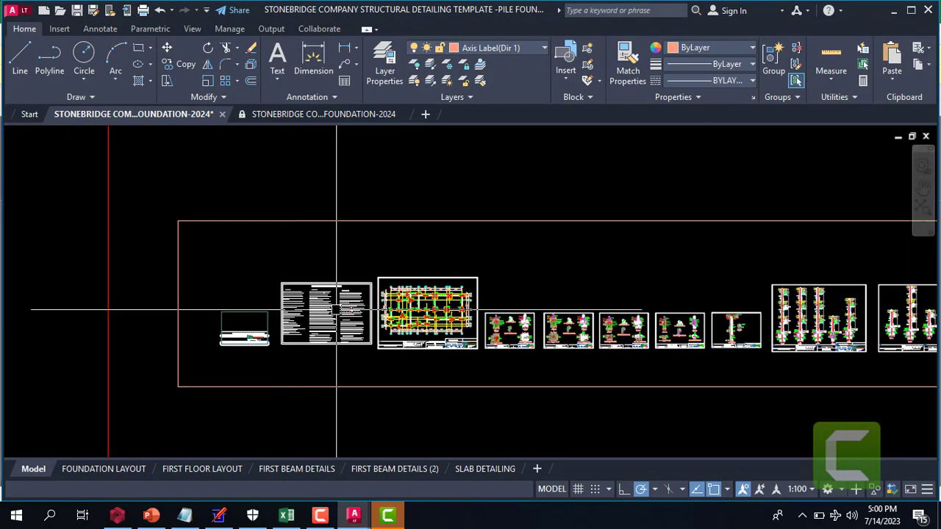
scroll(294, 312, down, 4)
scroll(529, 346, up, 3)
scroll(783, 340, up, 3)
scroll(783, 340, up, 5)
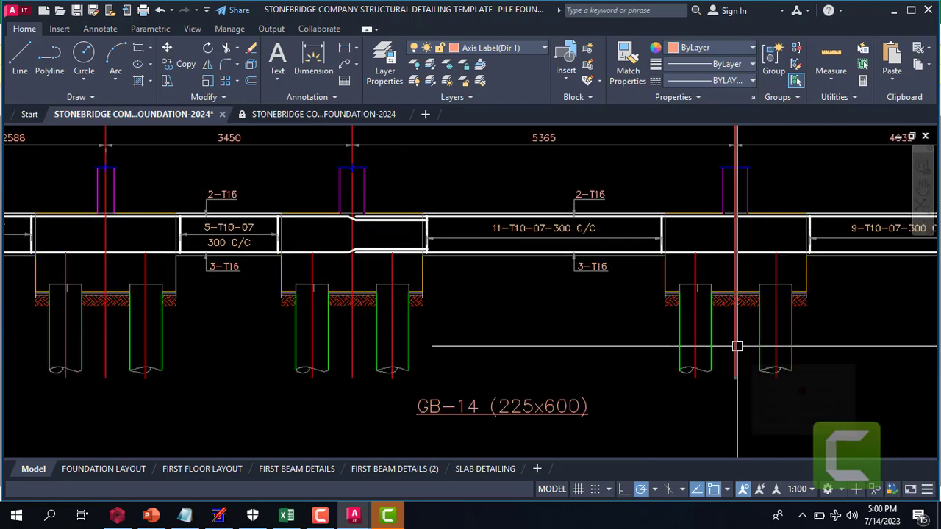
scroll(728, 331, down, 5)
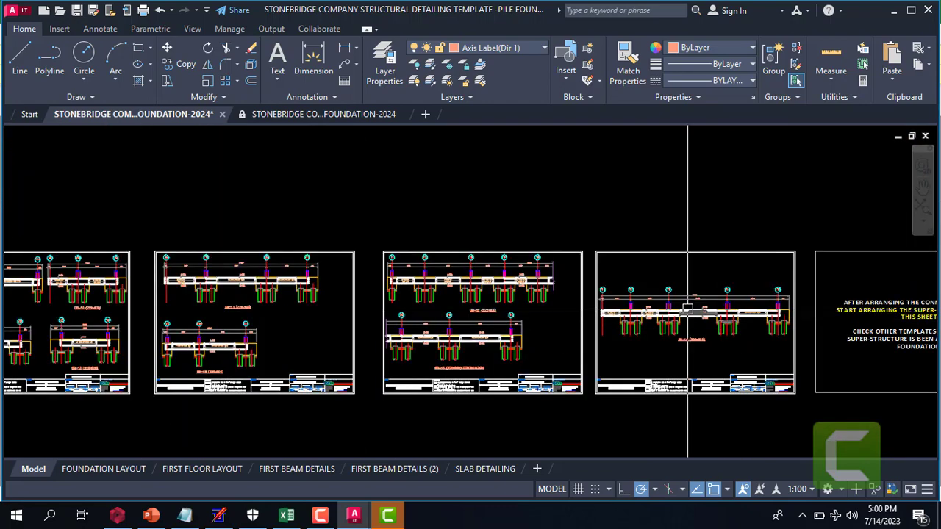
scroll(725, 316, down, 4)
scroll(409, 303, up, 6)
scroll(409, 303, down, 2)
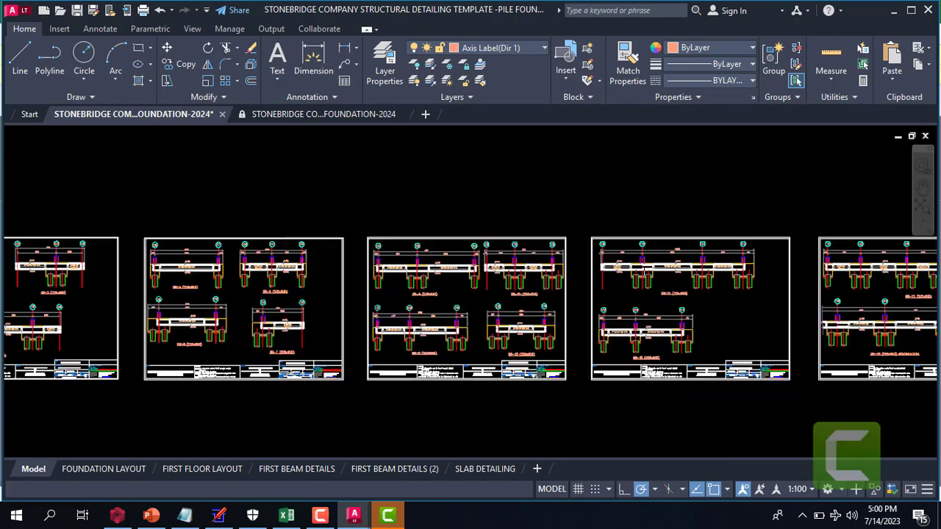
scroll(368, 272, down, 2)
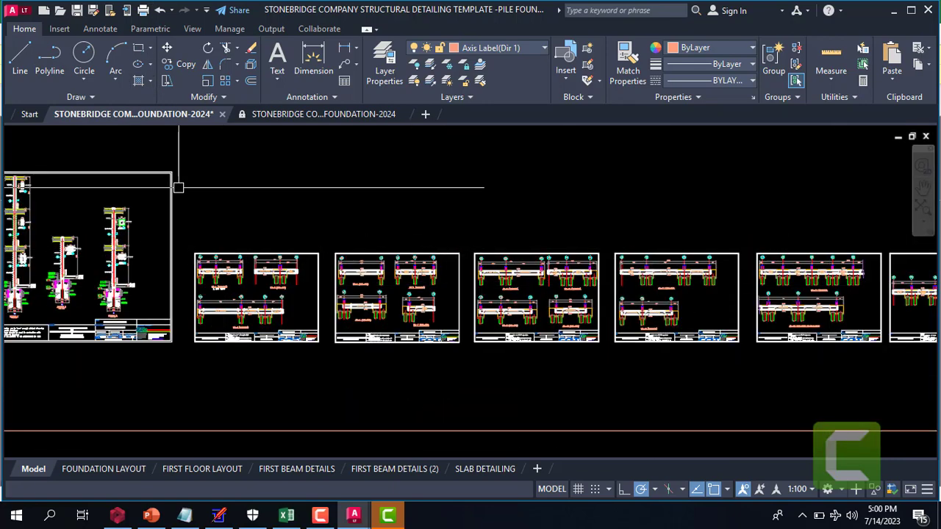
scroll(177, 273, up, 4)
scroll(206, 262, up, 2)
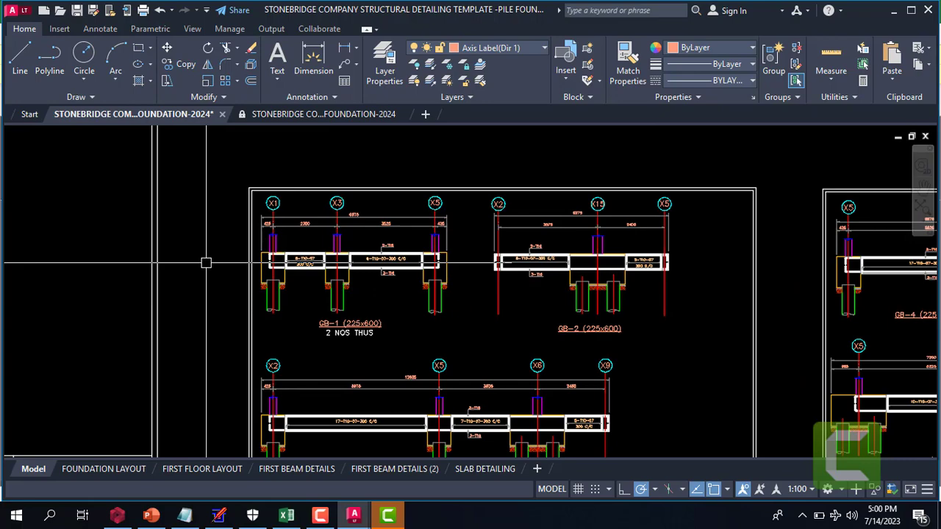
scroll(537, 271, down, 6)
scroll(537, 270, down, 3)
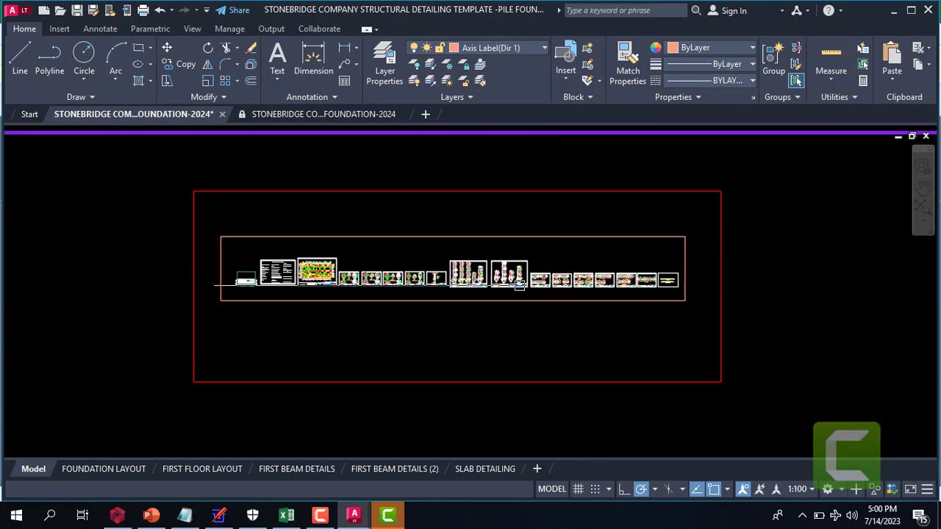
scroll(258, 283, up, 6)
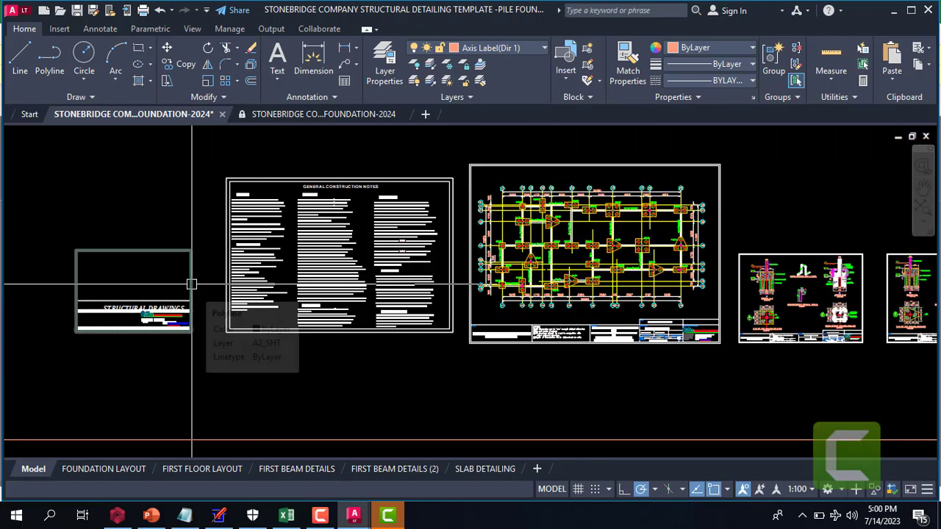
scroll(603, 190, up, 2)
scroll(603, 190, up, 2)
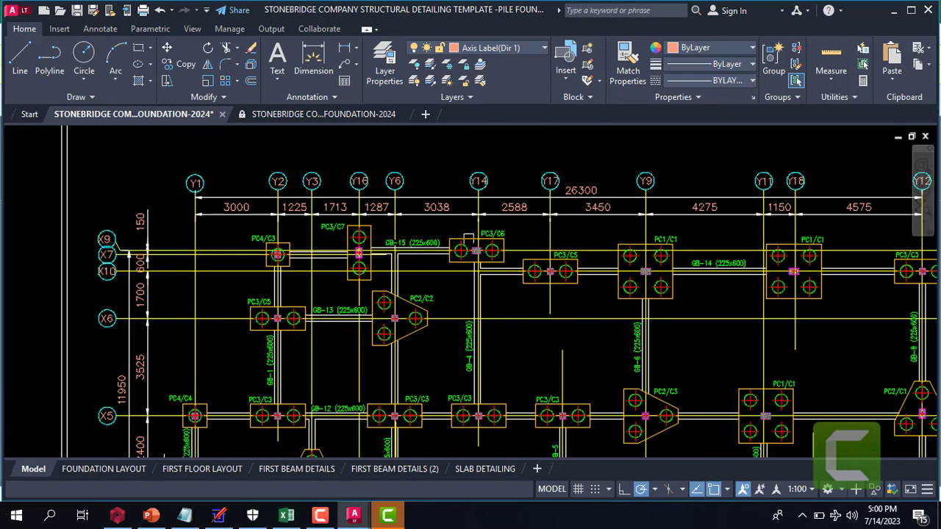
scroll(603, 195, down, 4)
scroll(603, 195, down, 3)
scroll(339, 294, down, 3)
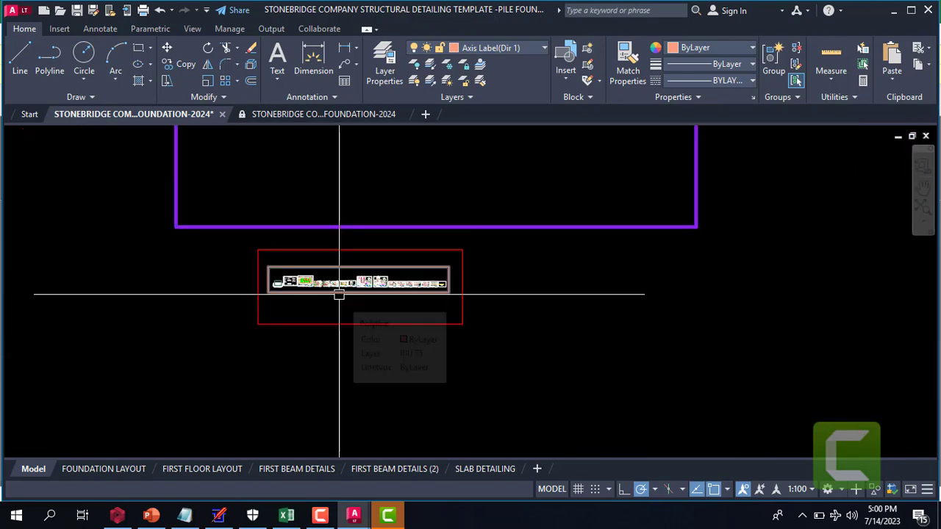
scroll(339, 268, up, 2)
scroll(339, 269, up, 2)
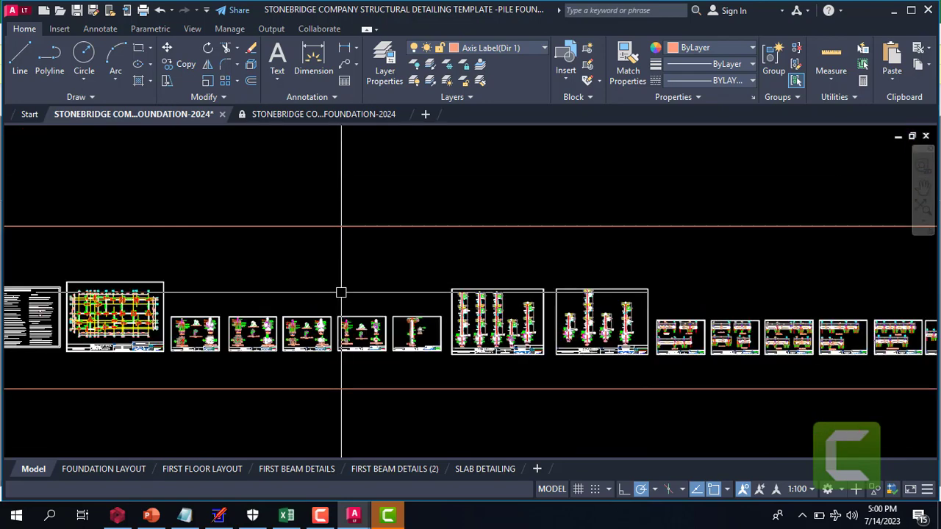
scroll(802, 323, up, 2)
scroll(825, 271, up, 1)
scroll(825, 275, up, 2)
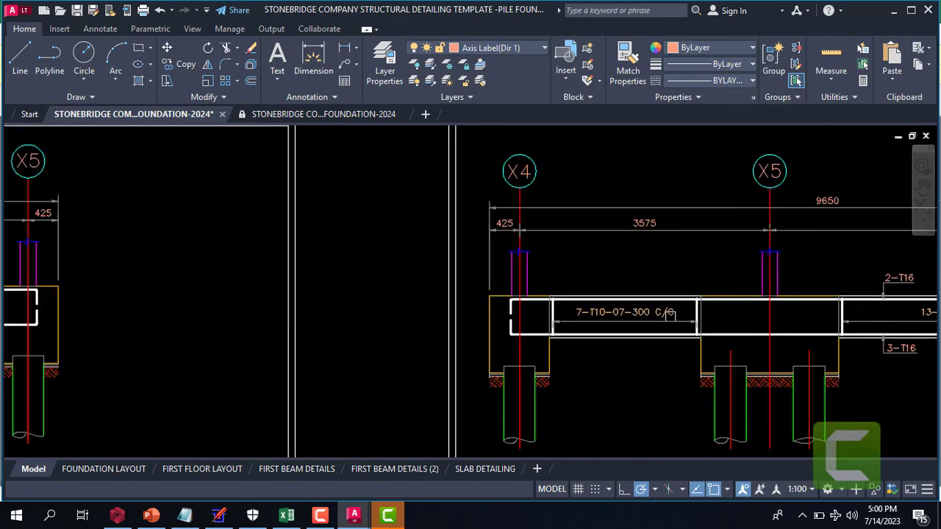
scroll(550, 304, up, 2)
scroll(477, 352, up, 2)
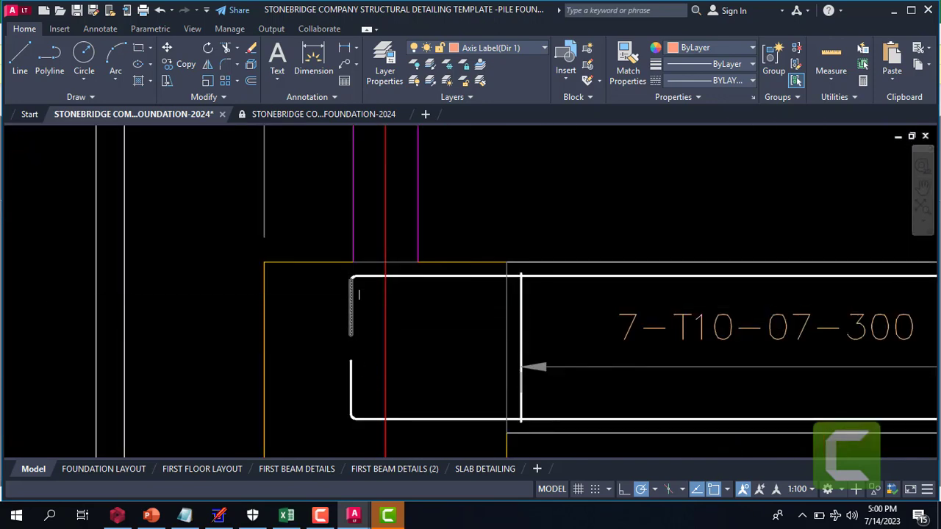
scroll(352, 290, down, 3)
scroll(357, 287, up, 3)
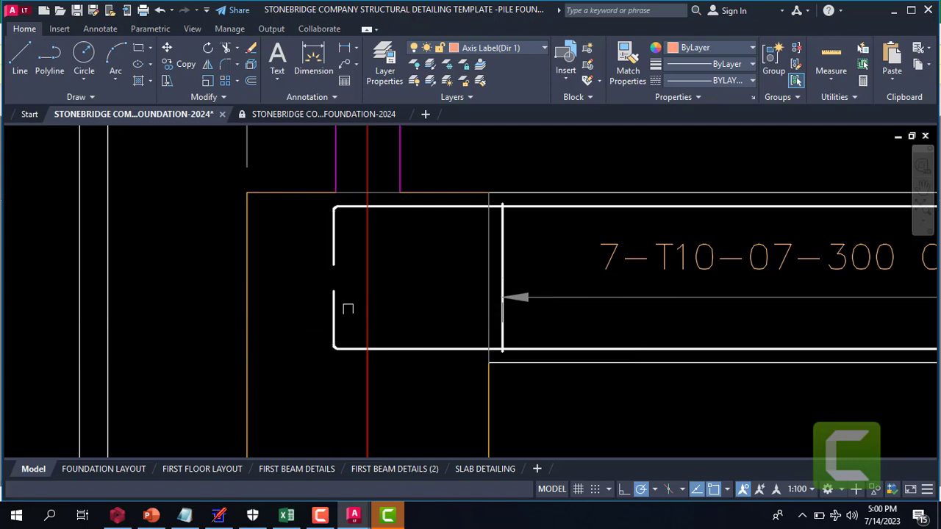
scroll(332, 316, up, 4)
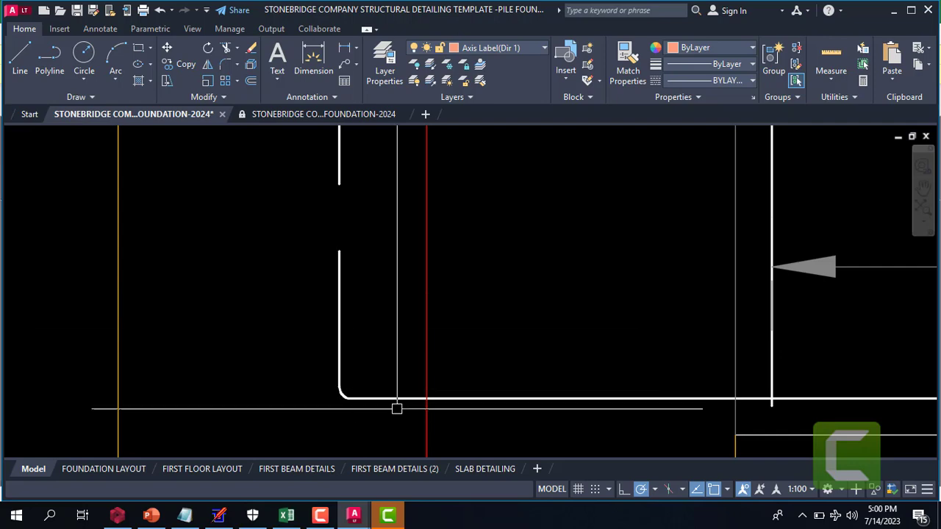
scroll(324, 290, down, 3)
scroll(323, 294, down, 3)
scroll(403, 300, up, 4)
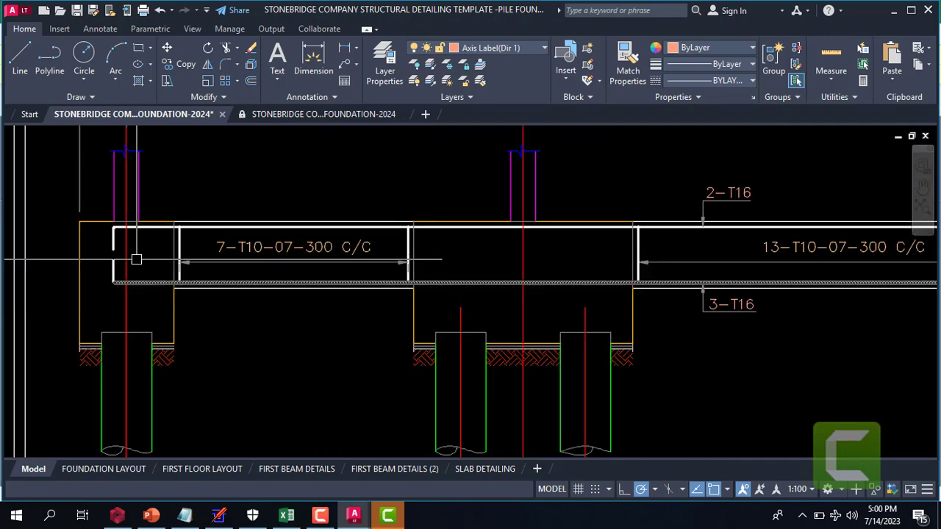
scroll(489, 286, down, 5)
scroll(492, 335, down, 3)
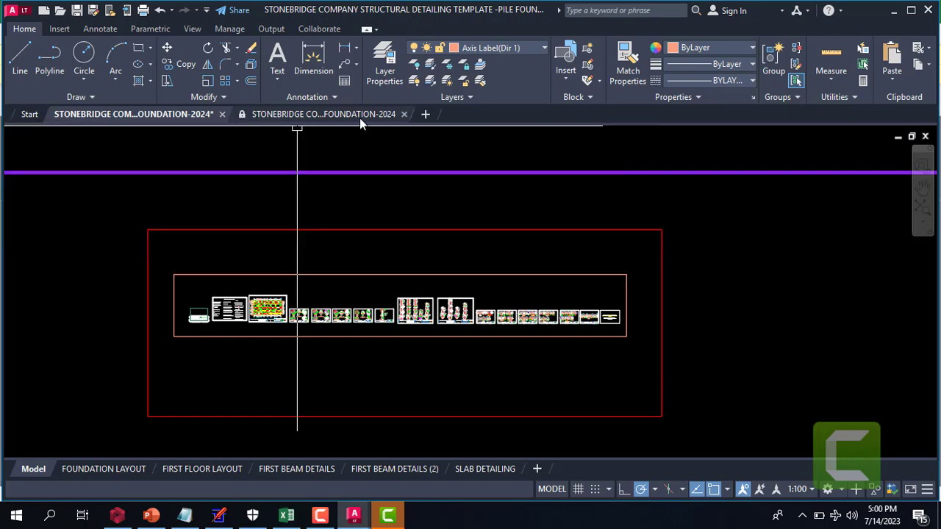
- Launch the STEEL DETAILING TEMPLATE from the Excel catalogue, with AutoCAD minimized
click(893, 10)
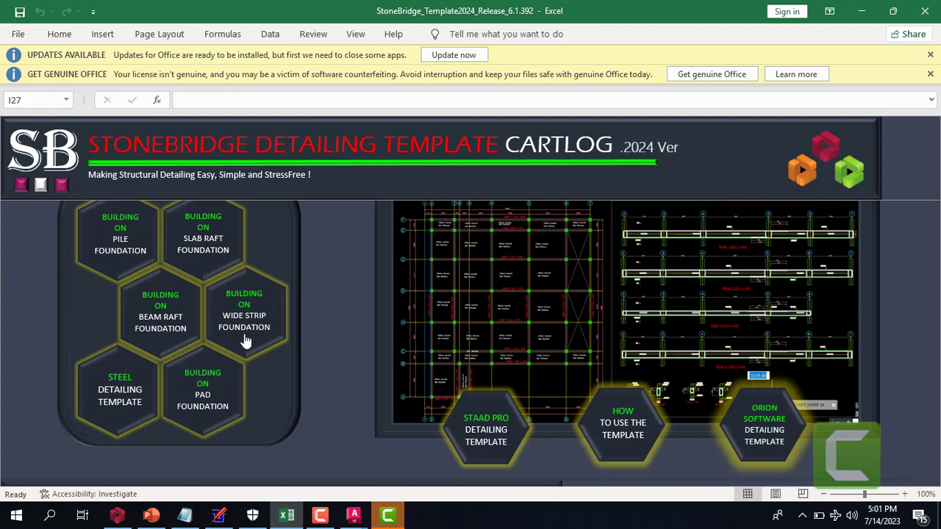
click(124, 386)
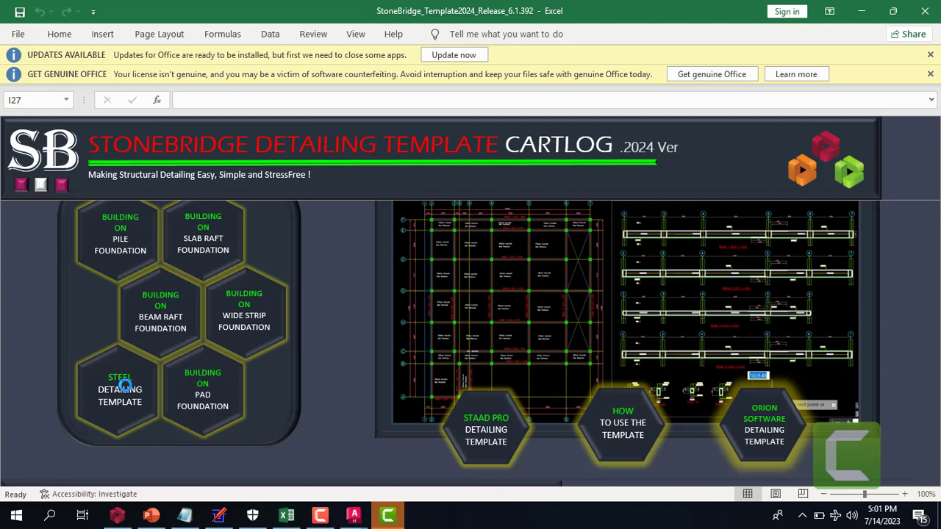
click(355, 517)
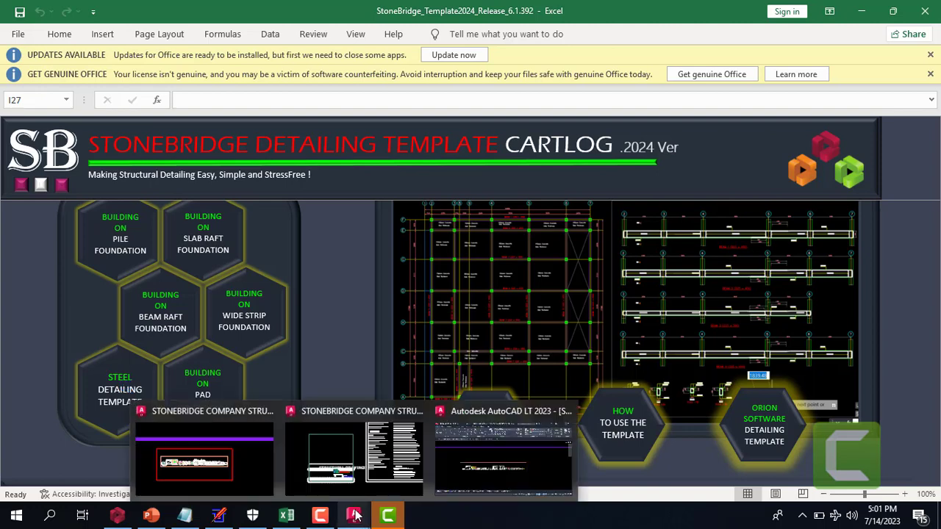
click(242, 467)
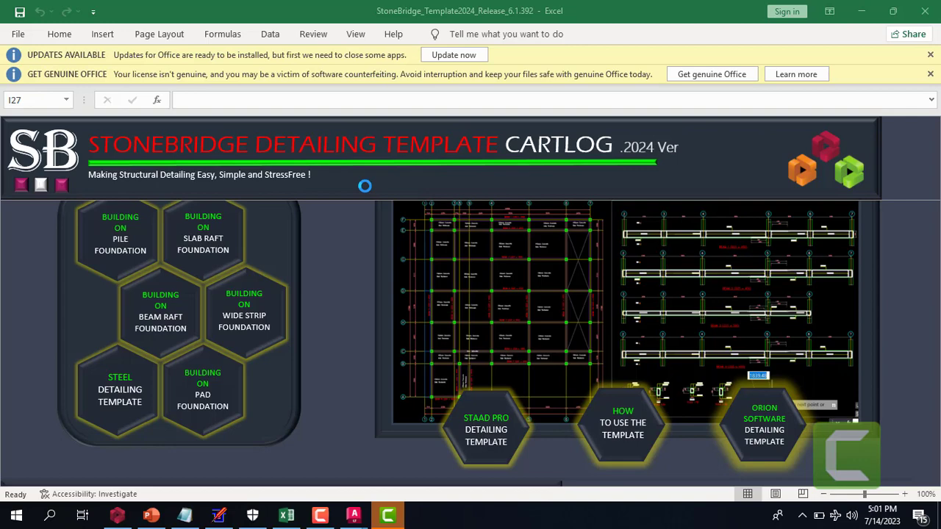
- Open the ProtaData2022 folder in Documents
click(14, 516)
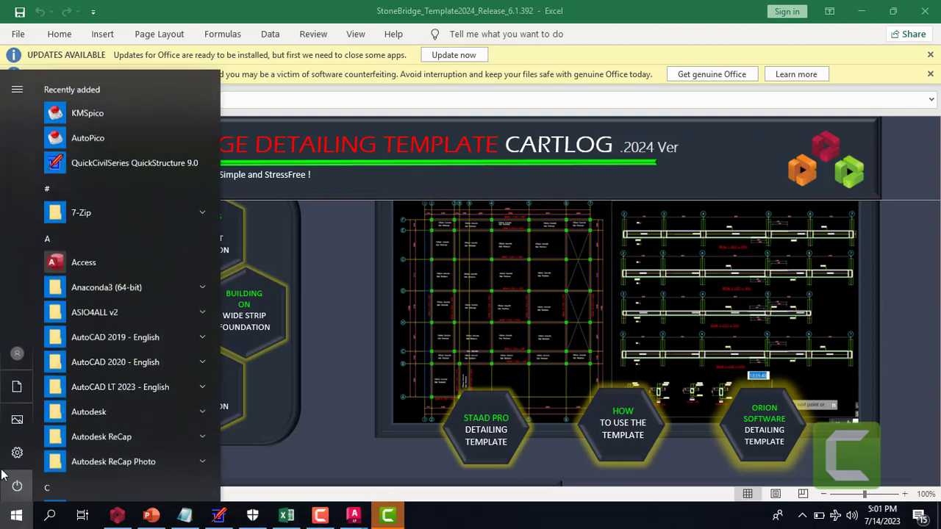
click(17, 385)
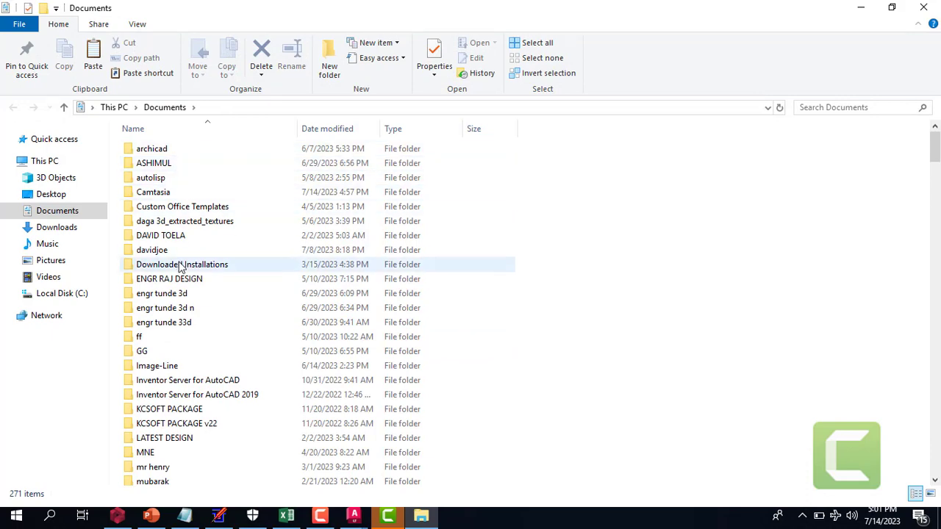
scroll(189, 395, down, 2)
scroll(174, 435, down, 2)
double_click(197, 408)
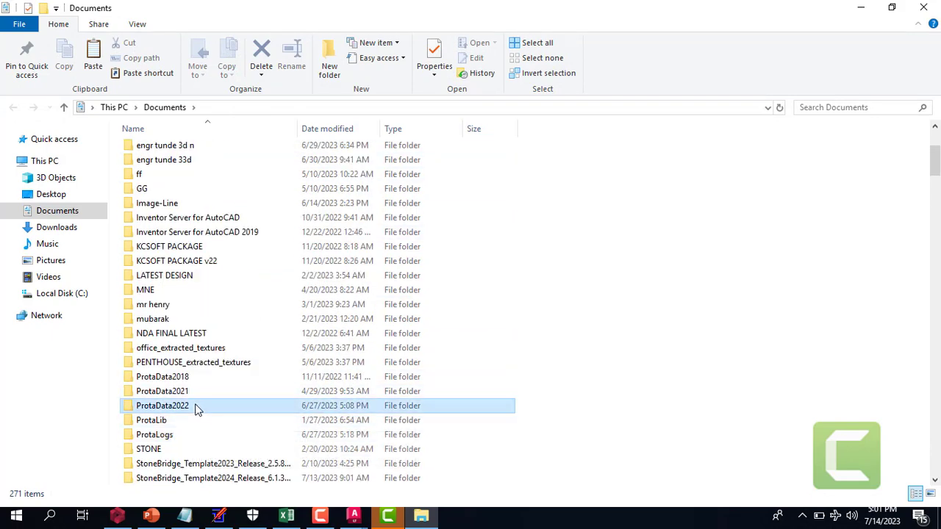
- Browse the Ashimu project and its Settings folder, then open ashimu_shops instead
double_click(183, 163)
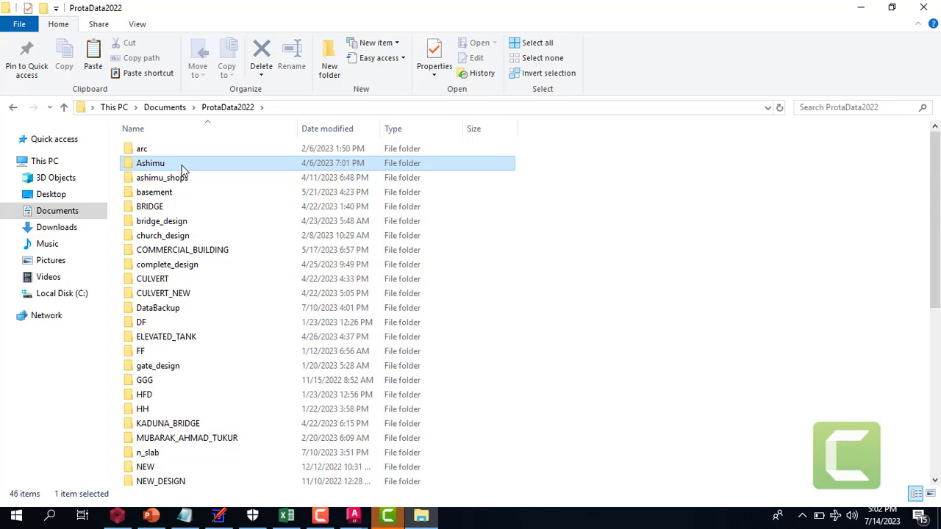
click(177, 150)
double_click(177, 149)
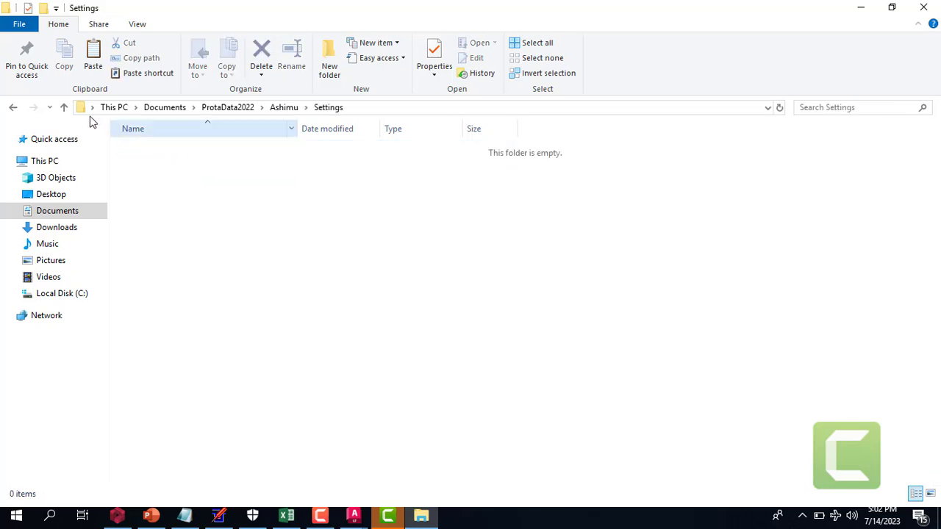
click(12, 109)
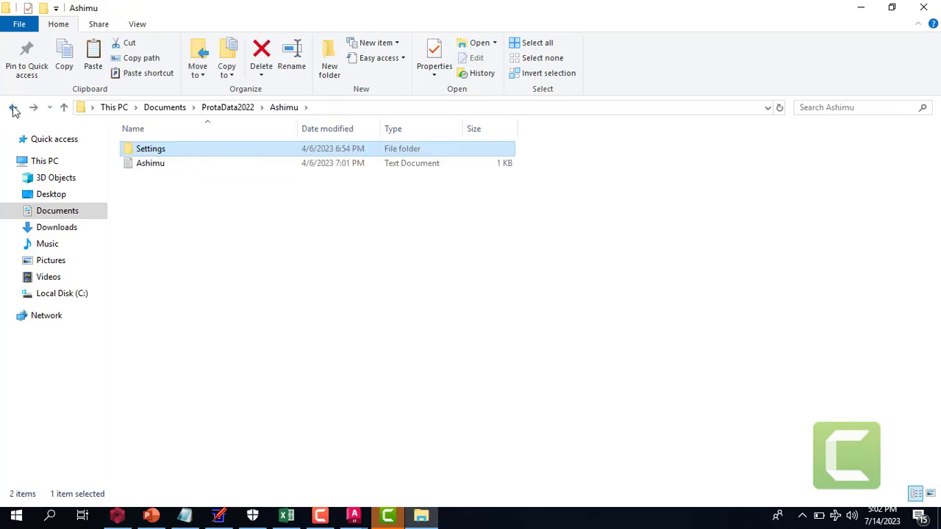
click(12, 109)
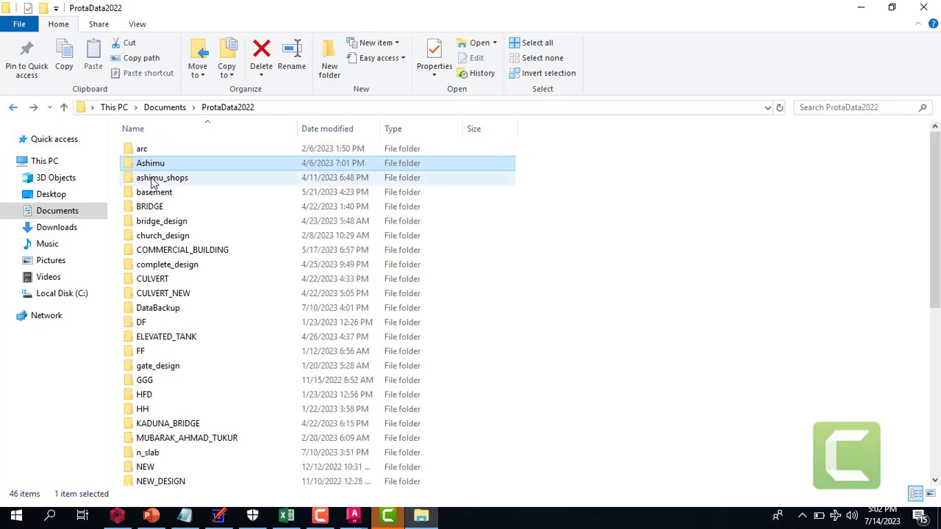
double_click(212, 180)
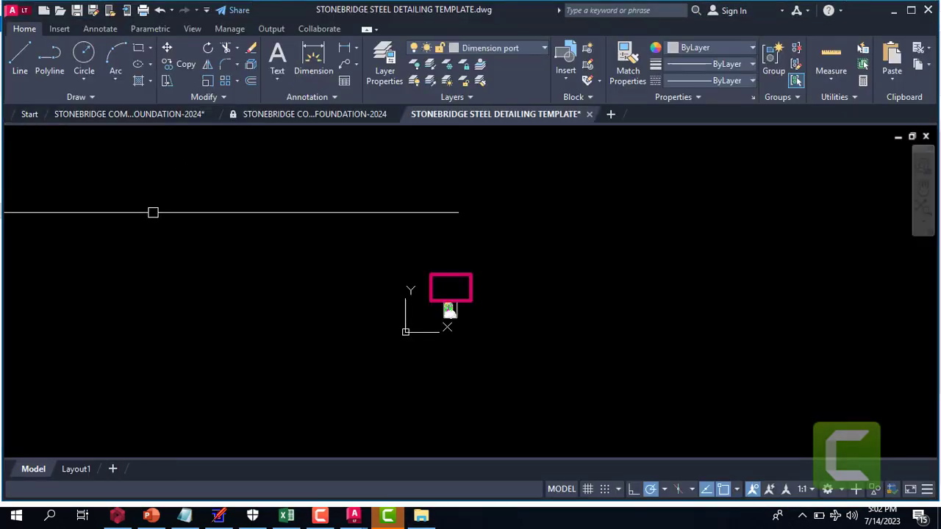
- Zoom through the steel template's 3D views, framing plans and frame elevations
scroll(450, 311, down, 2)
scroll(447, 308, down, 4)
scroll(472, 258, up, 3)
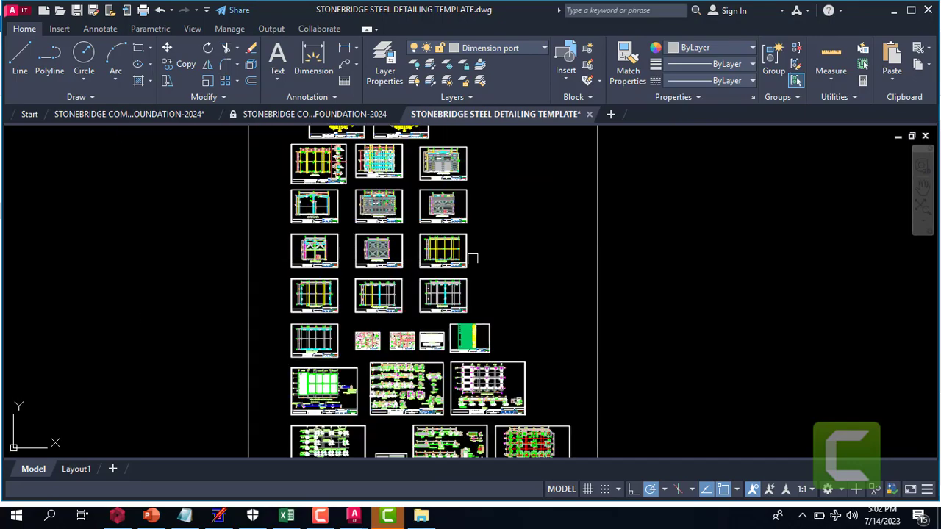
scroll(441, 209, up, 5)
scroll(414, 308, down, 3)
scroll(354, 209, down, 2)
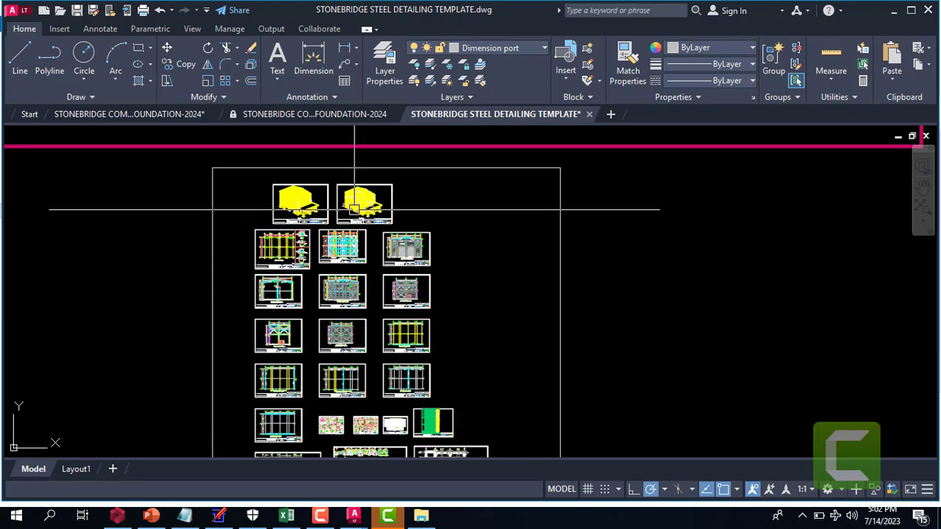
scroll(354, 209, up, 5)
scroll(326, 191, up, 2)
scroll(266, 248, down, 6)
scroll(304, 277, down, 1)
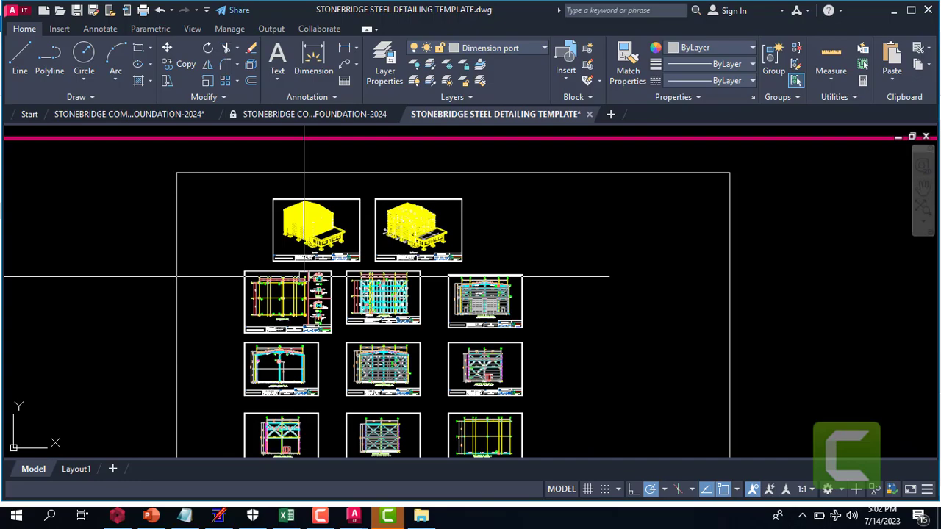
scroll(304, 277, up, 4)
scroll(225, 358, up, 2)
scroll(309, 262, down, 5)
scroll(210, 221, up, 3)
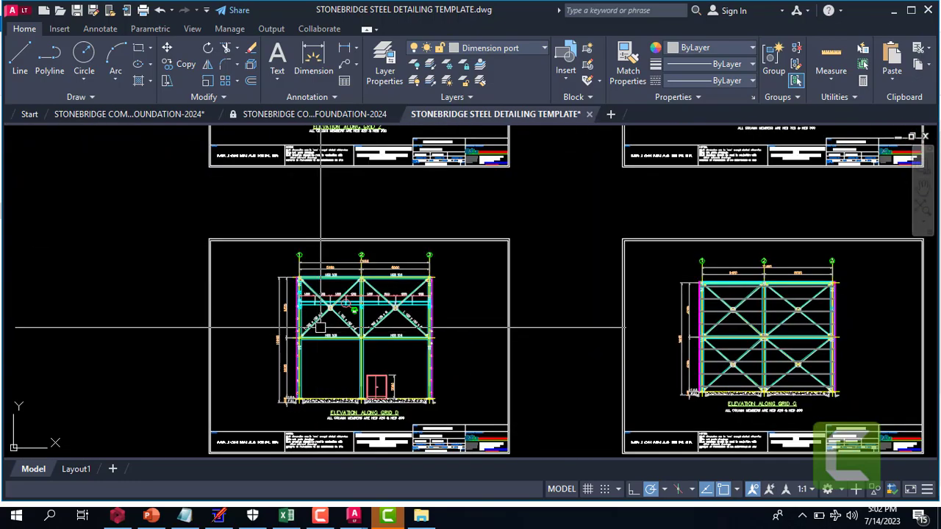
scroll(320, 328, up, 3)
scroll(294, 263, down, 3)
scroll(361, 262, down, 4)
scroll(363, 342, up, 1)
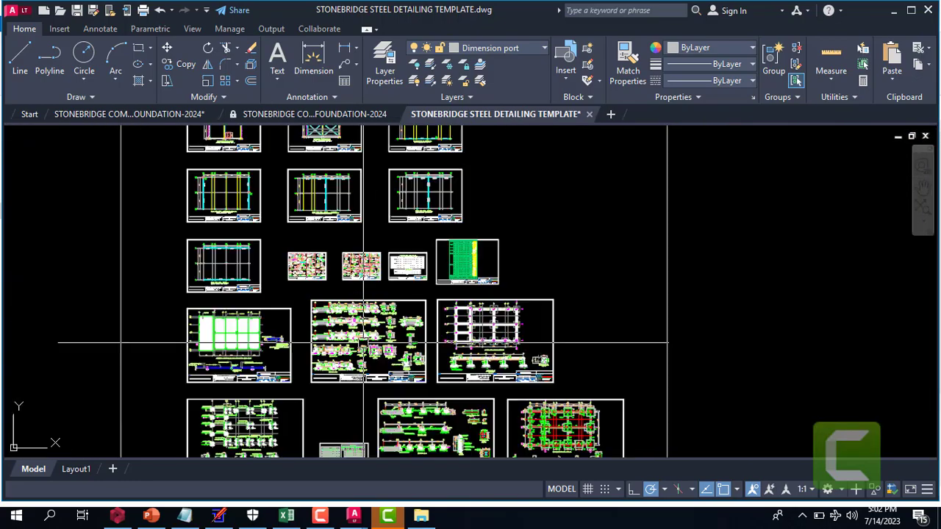
scroll(363, 343, up, 3)
scroll(363, 342, up, 3)
scroll(382, 294, up, 3)
scroll(391, 247, down, 2)
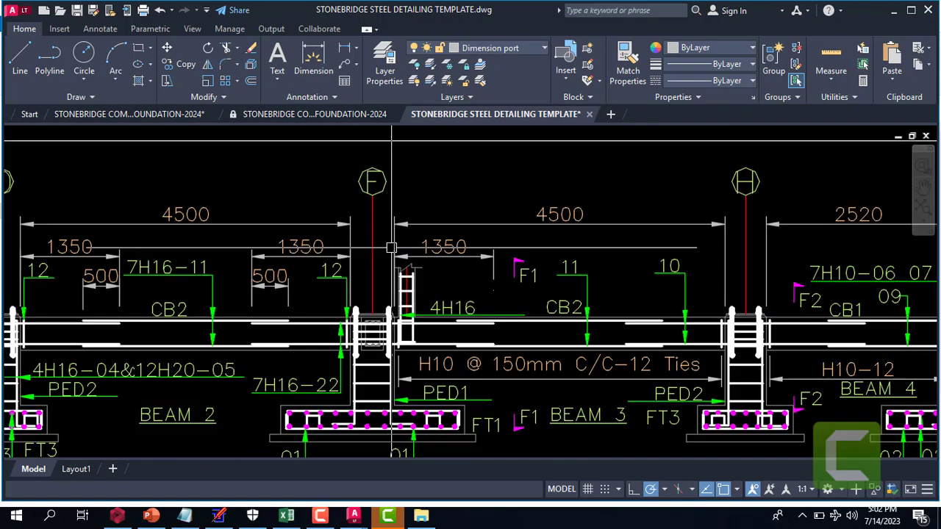
scroll(332, 250, down, 5)
scroll(331, 250, down, 1)
scroll(334, 252, up, 3)
scroll(334, 251, up, 3)
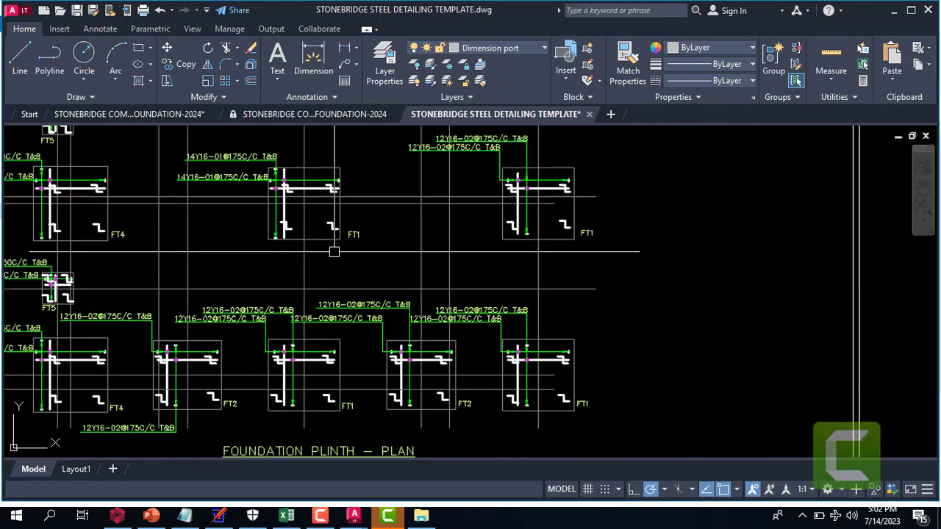
scroll(333, 251, down, 3)
scroll(334, 251, up, 1)
scroll(352, 261, down, 4)
scroll(382, 271, up, 3)
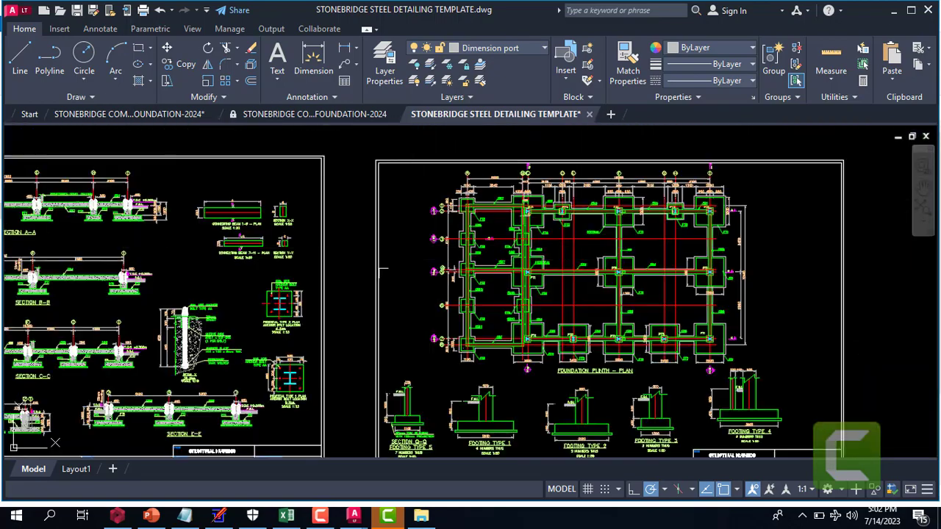
scroll(199, 316, up, 5)
scroll(272, 264, down, 7)
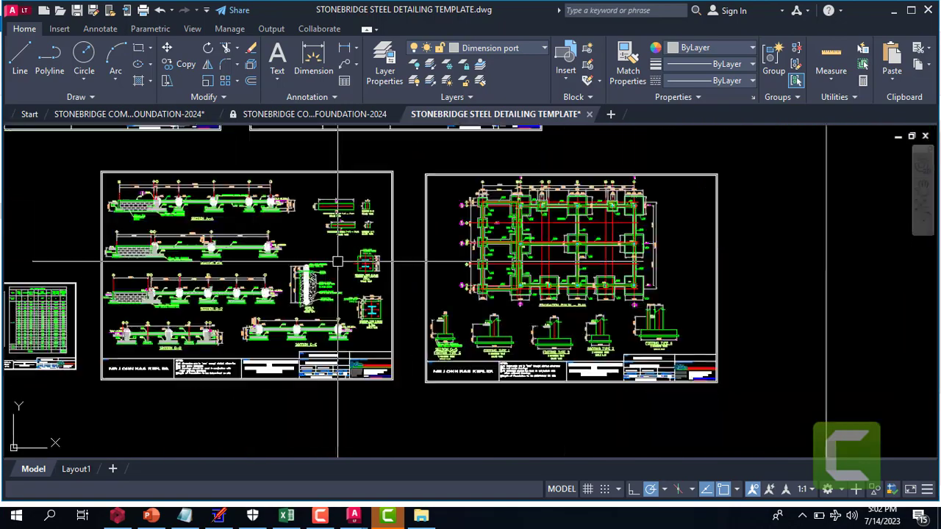
scroll(373, 214, up, 2)
scroll(373, 214, up, 5)
scroll(460, 202, down, 4)
scroll(508, 273, down, 2)
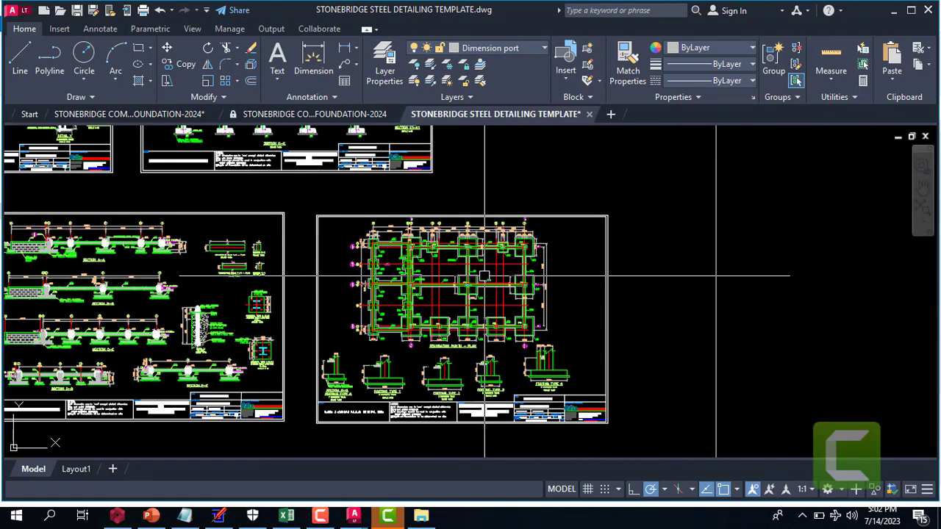
scroll(492, 250, up, 4)
scroll(492, 250, up, 1)
scroll(492, 250, up, 3)
scroll(508, 262, down, 6)
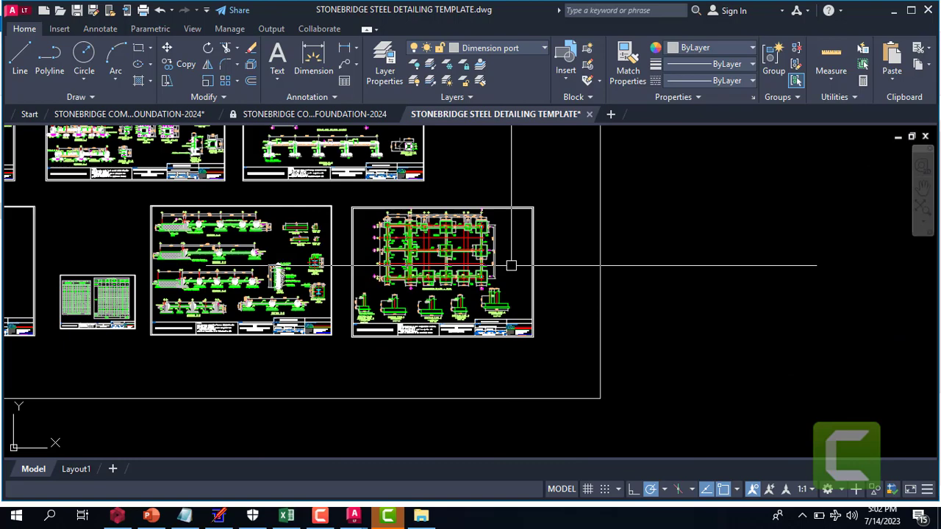
scroll(477, 197, down, 3)
scroll(456, 213, up, 5)
scroll(353, 259, up, 1)
scroll(331, 316, down, 4)
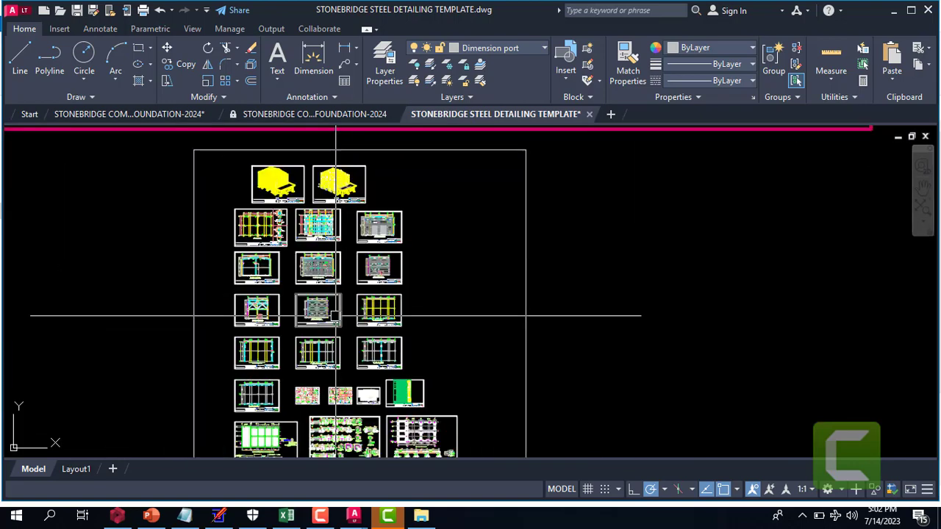
scroll(283, 220, up, 1)
scroll(298, 207, up, 4)
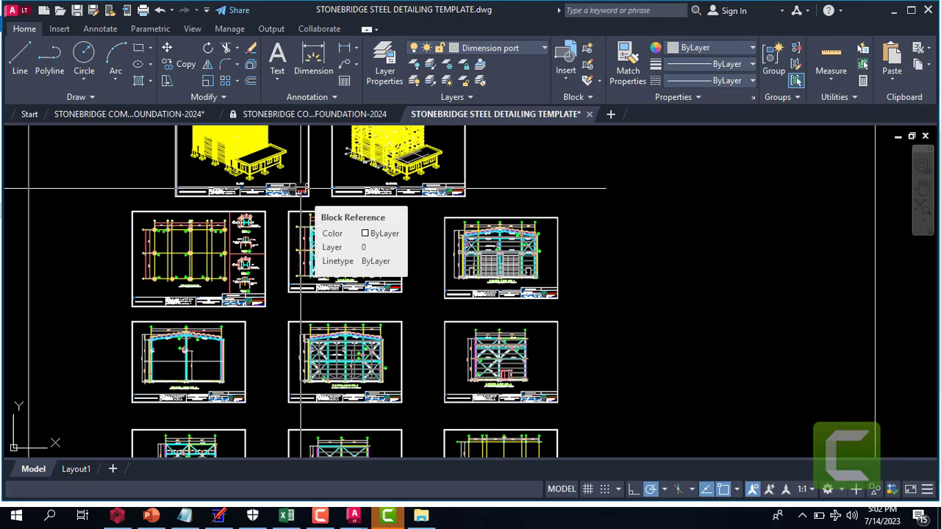
- Switch to the editable STONEBRIDGE ...FOUNDATION-2024 drawing
scroll(334, 236, down, 4)
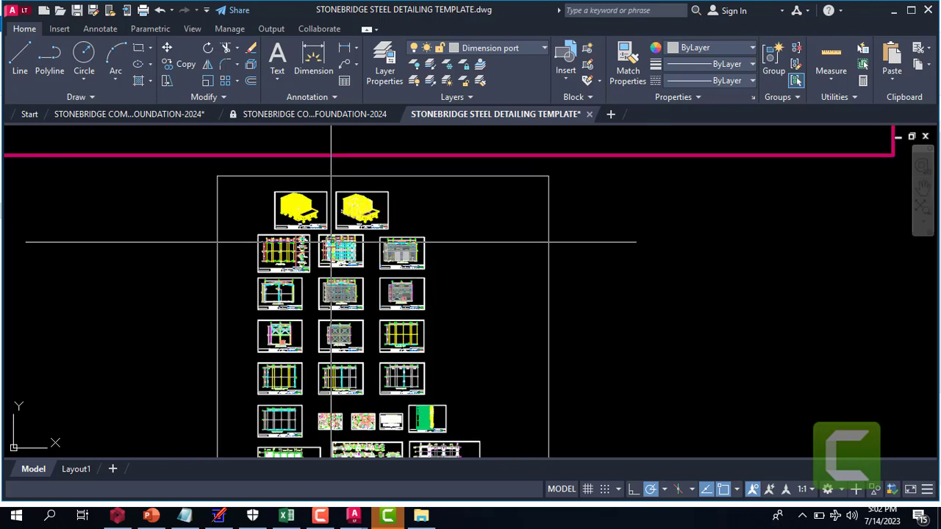
click(331, 241)
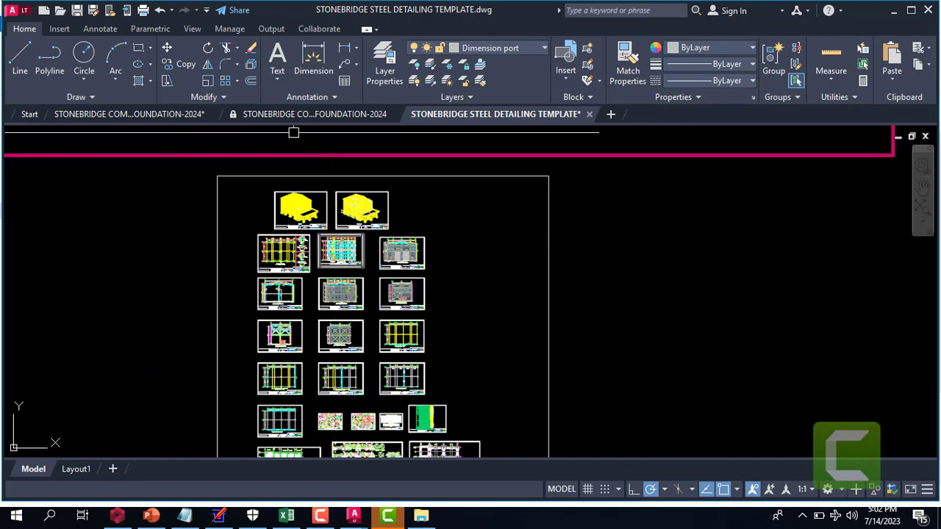
click(162, 117)
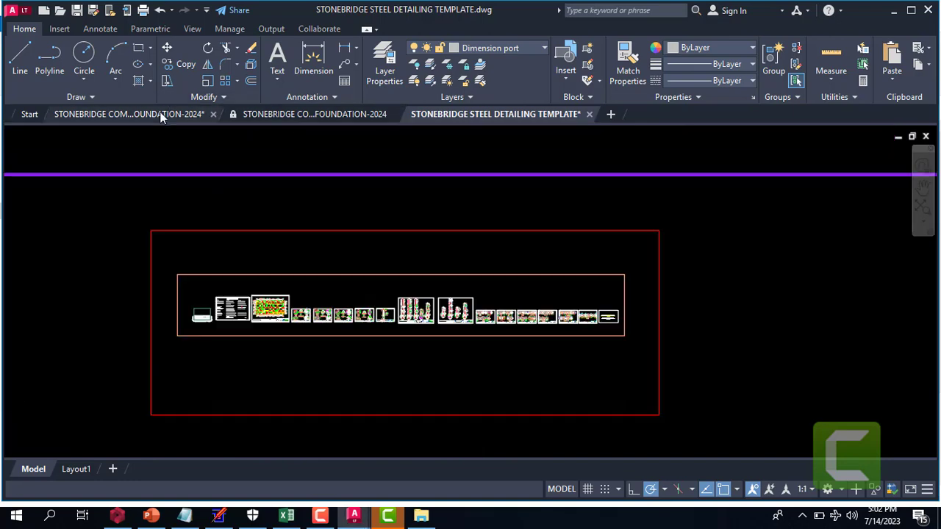
- Compare the locked foundation, steel detailing and editable foundation drawings
scroll(219, 324, up, 2)
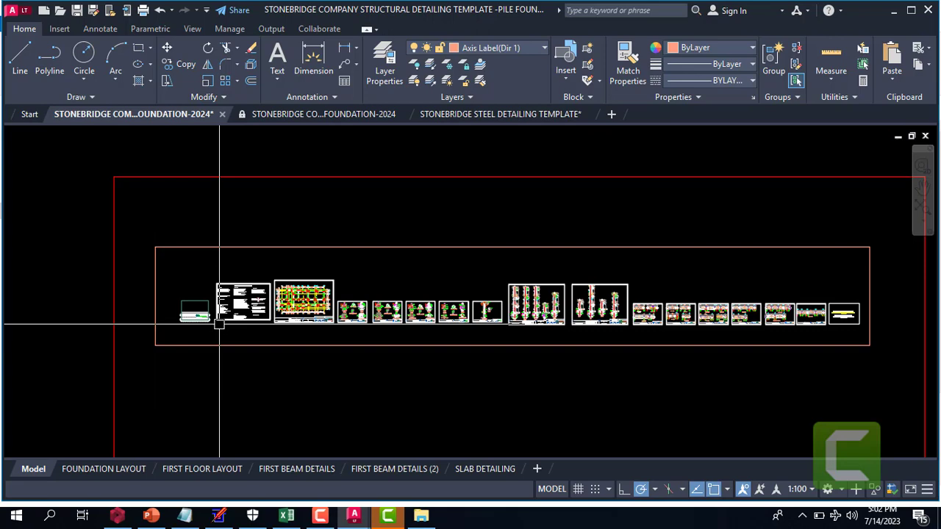
scroll(334, 318, up, 2)
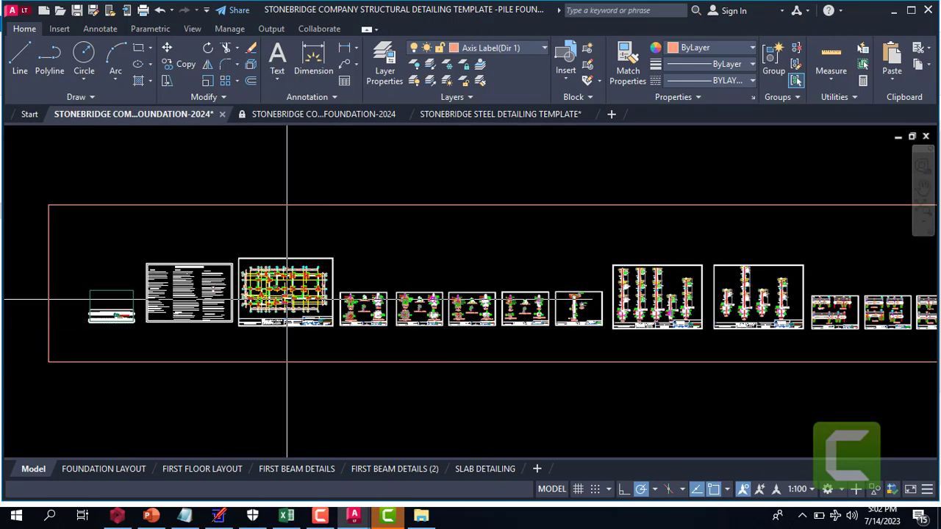
scroll(287, 300, down, 5)
scroll(288, 313, up, 2)
scroll(289, 320, up, 2)
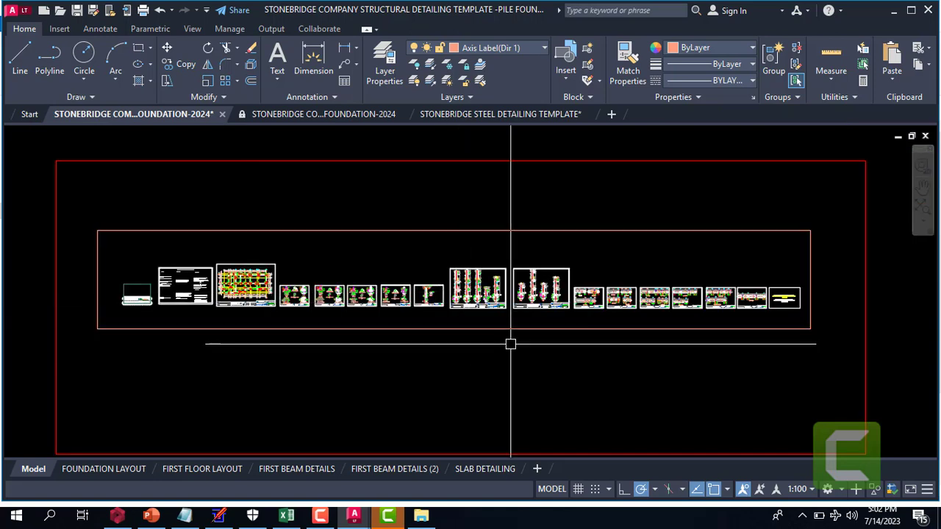
click(342, 116)
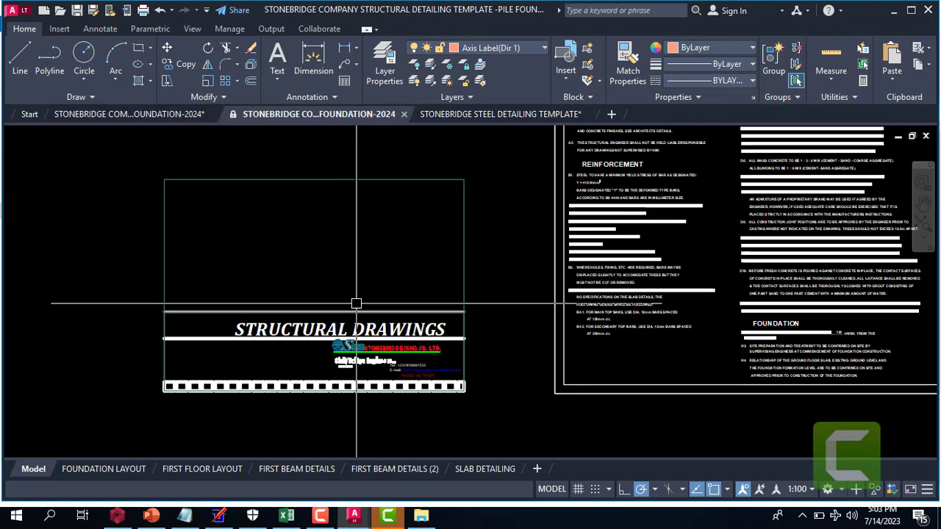
click(530, 114)
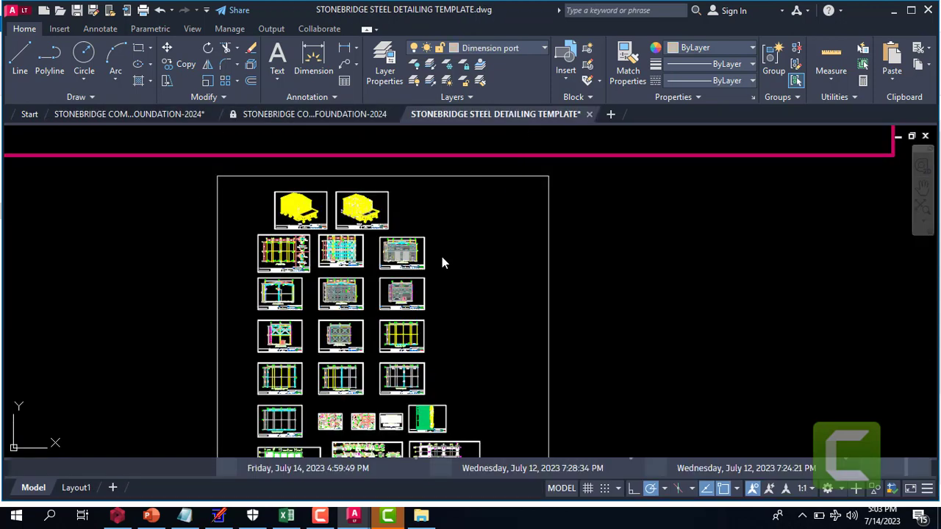
mouse_move(129, 114)
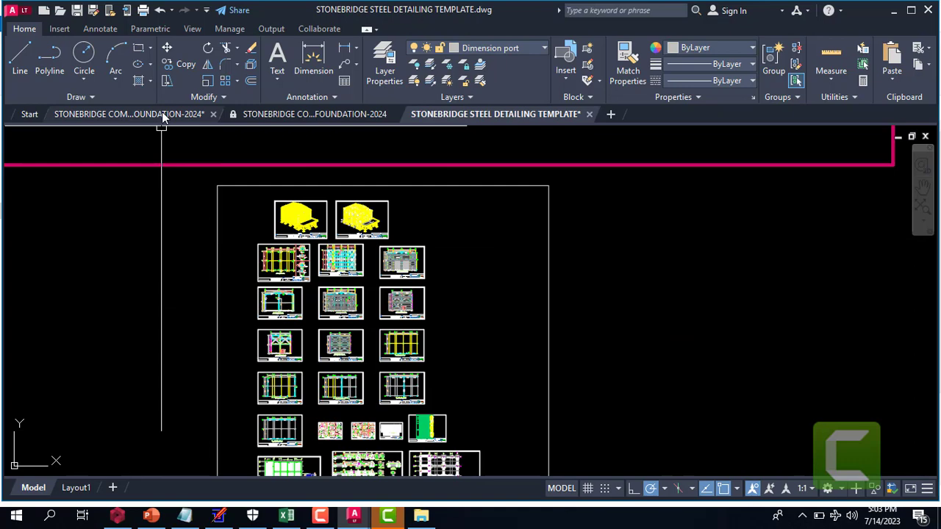
click(164, 116)
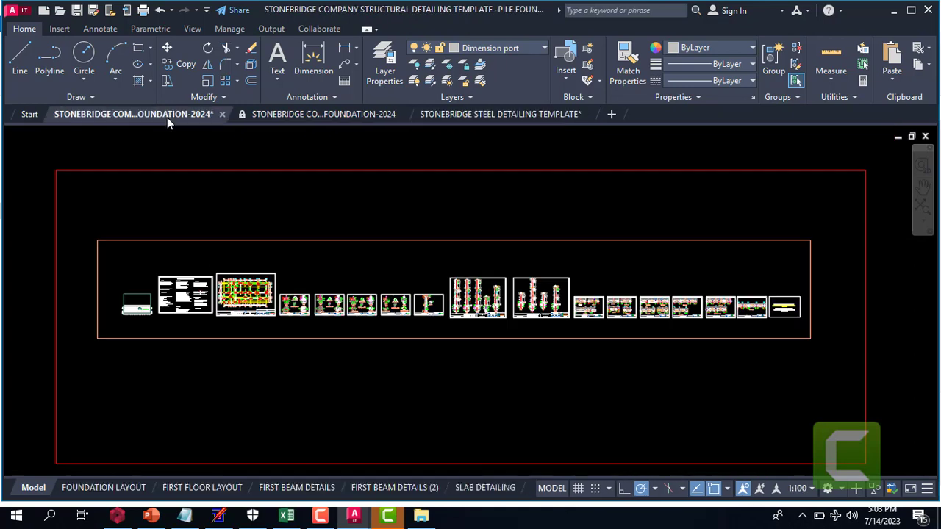
- Close the read-only foundation drawing and the pile foundation template, discarding changes
click(403, 114)
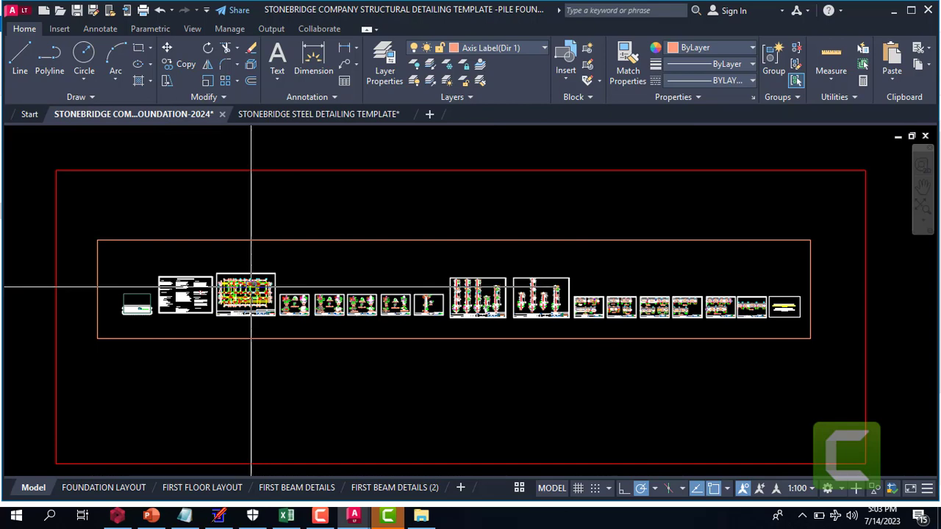
click(221, 114)
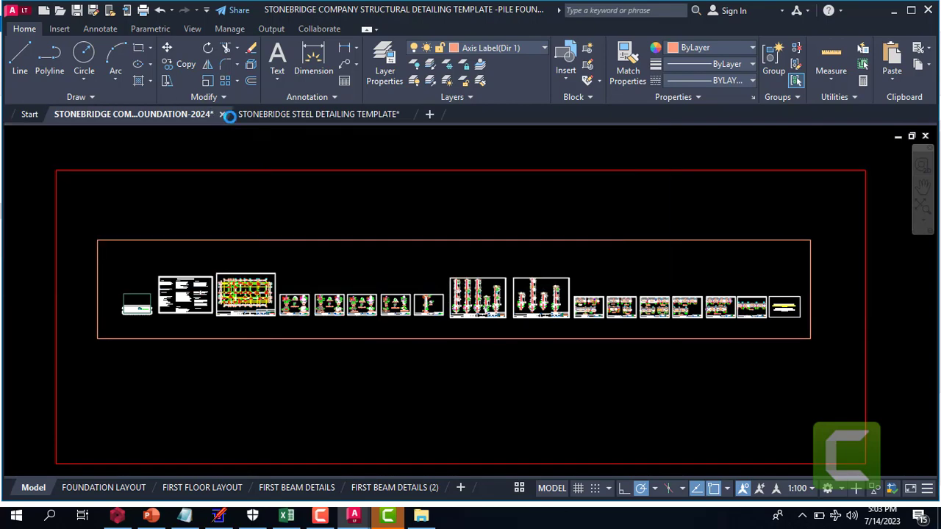
click(523, 302)
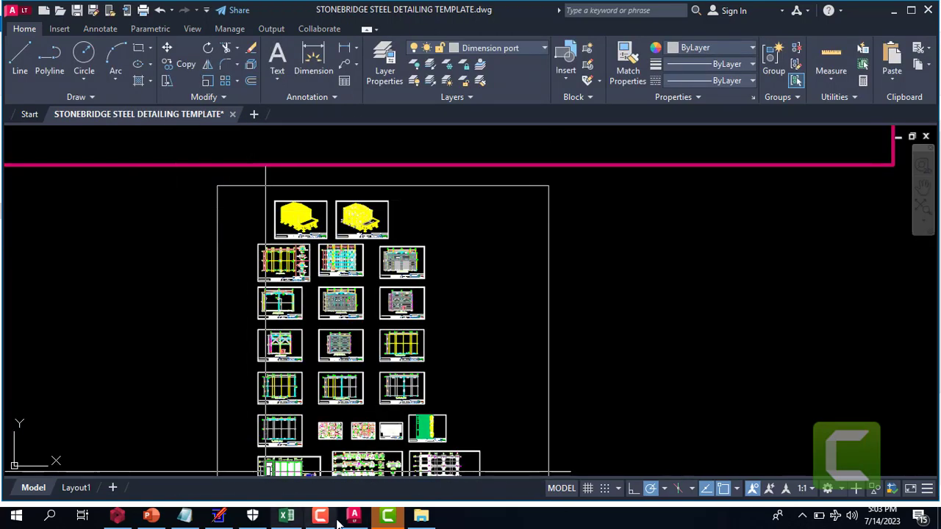
- Open Drawing1.dwg from ashimu_shops' ExportedDrawings folder
click(410, 516)
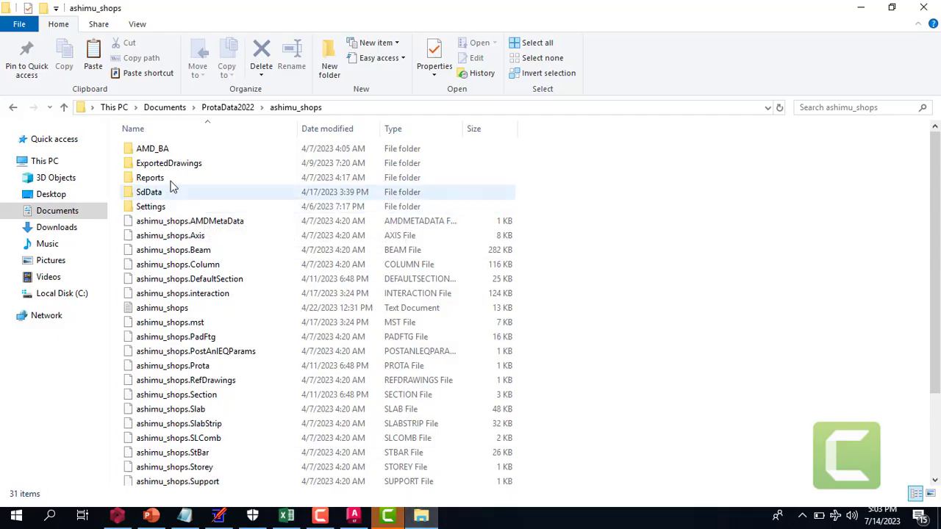
double_click(187, 168)
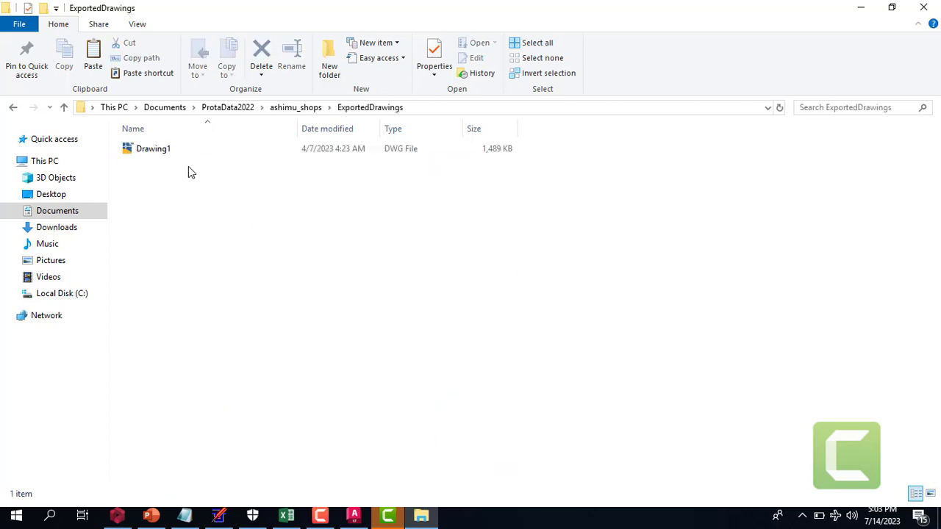
click(188, 154)
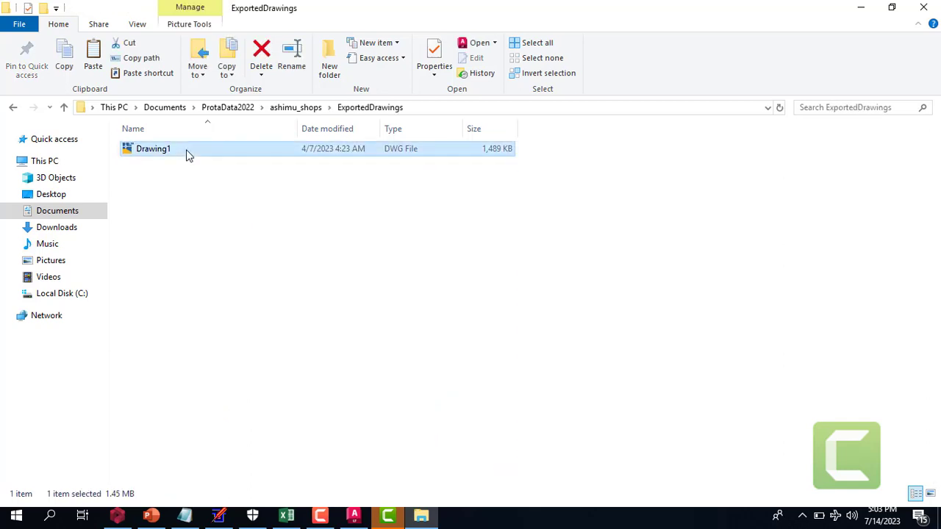
double_click(186, 154)
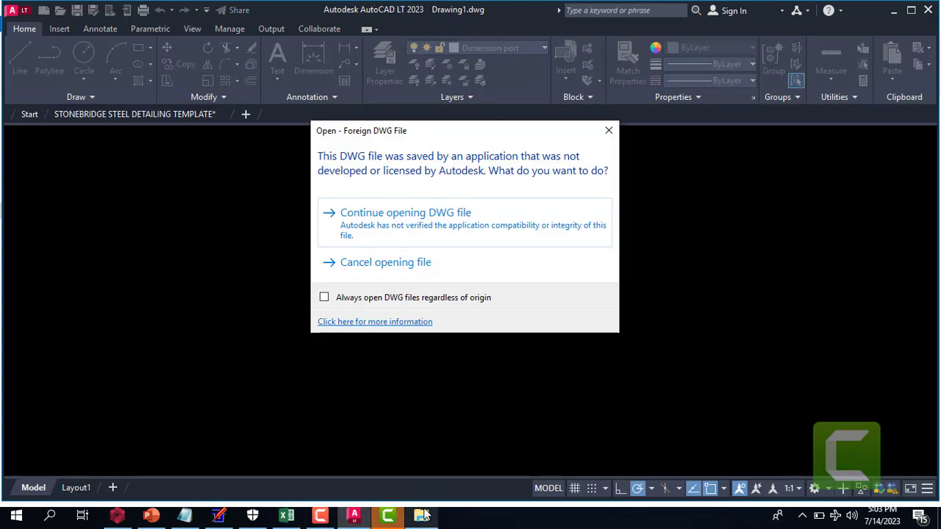
- Continue opening the non-Autodesk Drawing1 and zoom over its plans and beam rows
click(437, 219)
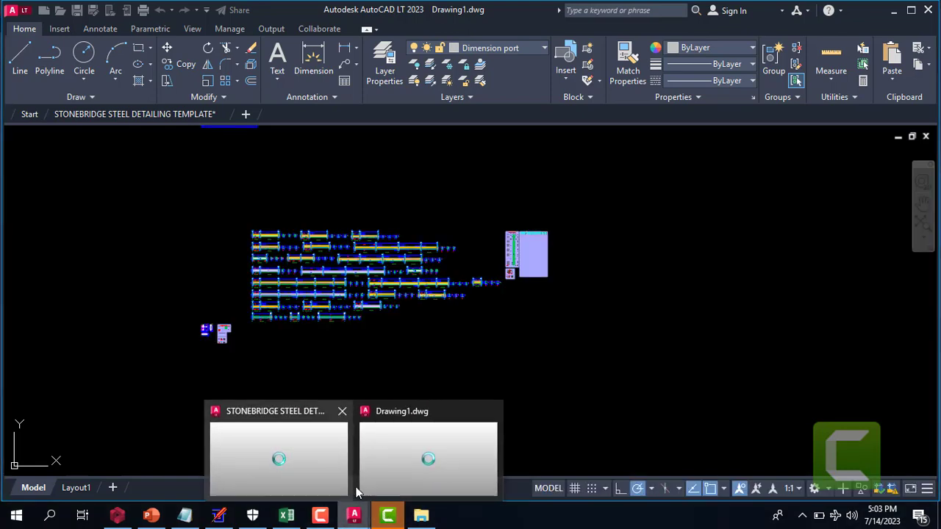
scroll(259, 230, up, 2)
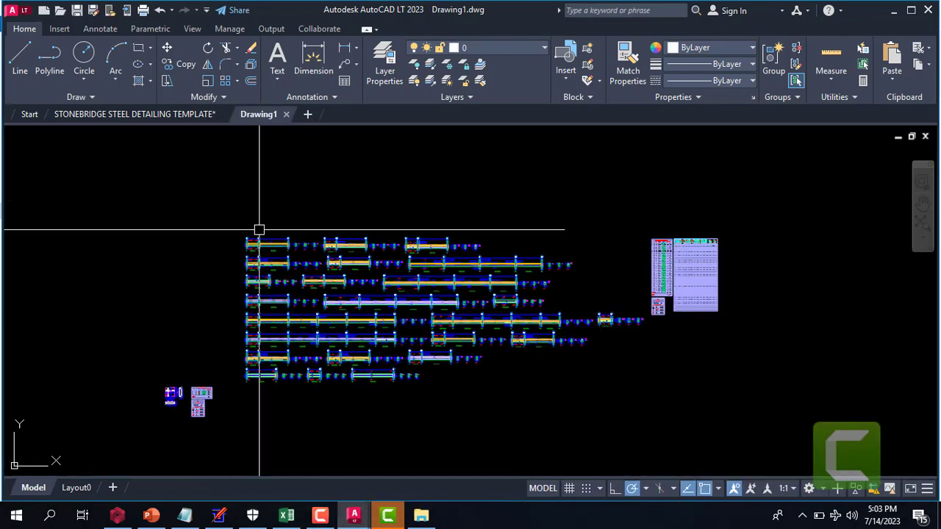
scroll(259, 229, down, 5)
scroll(331, 198, up, 3)
scroll(336, 171, up, 2)
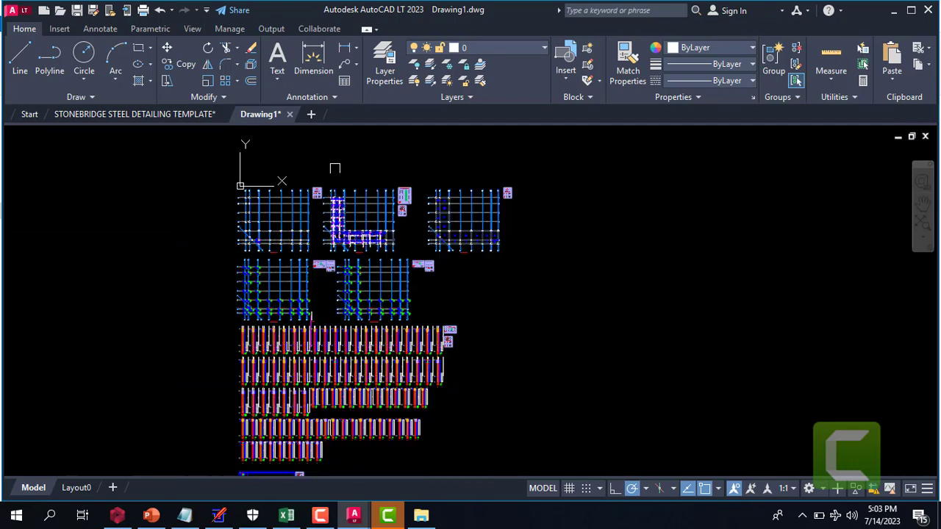
scroll(335, 171, down, 6)
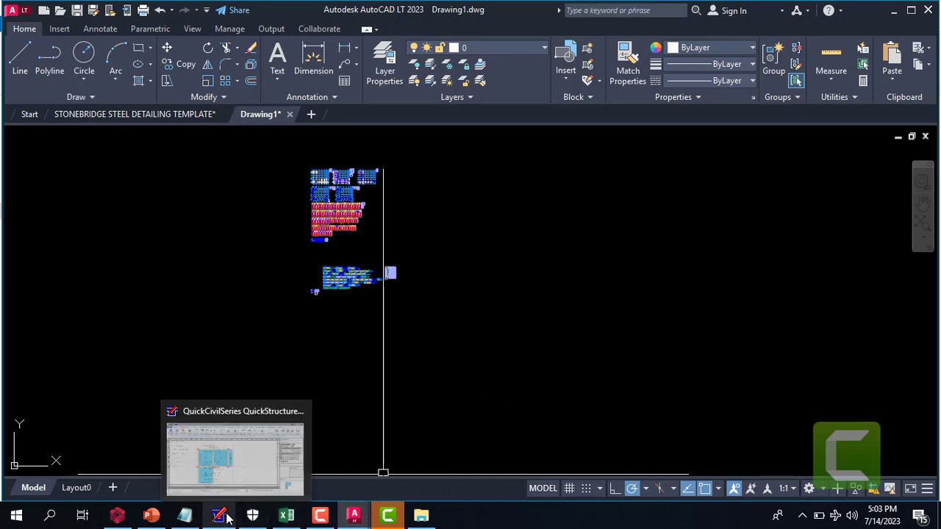
mouse_move(184, 515)
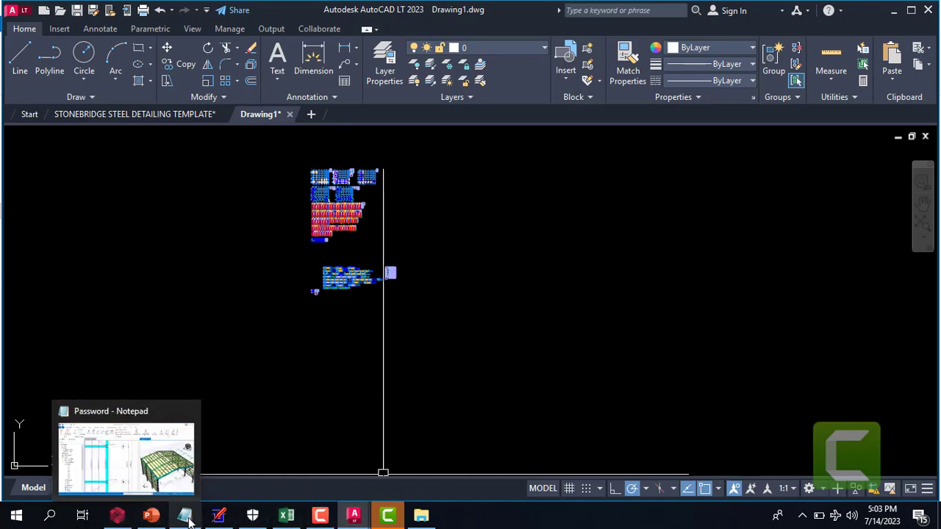
- Launch the Building on Pad Foundation template from the StoneBridge Excel catalogue
click(286, 517)
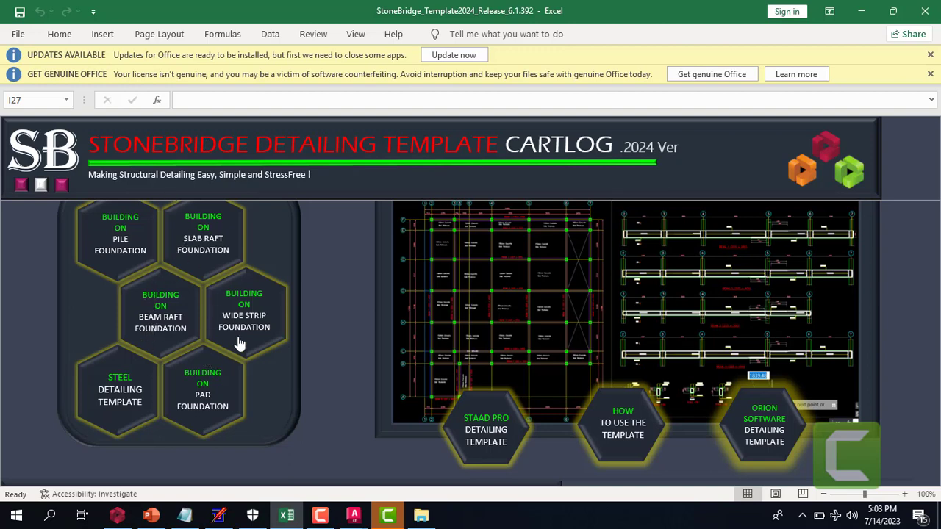
click(203, 389)
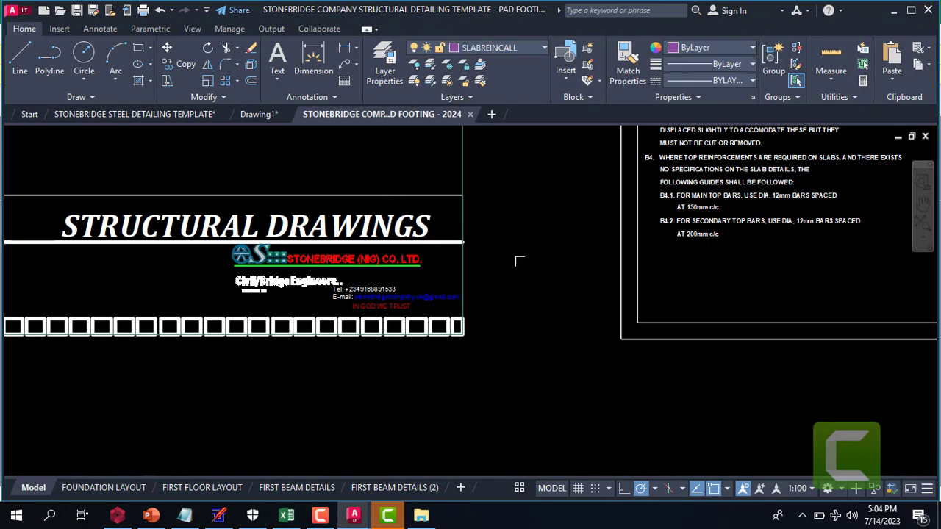
scroll(284, 296, down, 3)
scroll(311, 323, down, 2)
scroll(294, 315, down, 3)
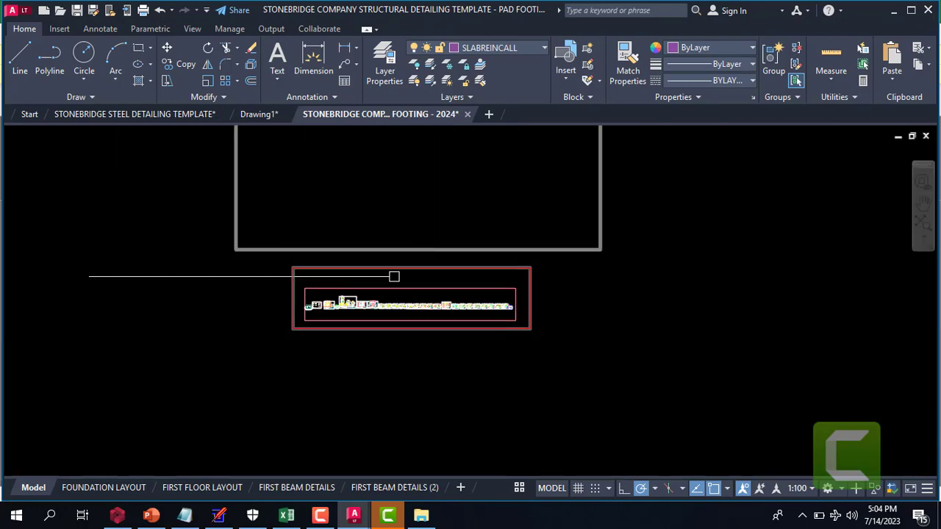
scroll(594, 353, up, 2)
scroll(594, 354, up, 5)
scroll(594, 353, down, 3)
scroll(594, 354, up, 3)
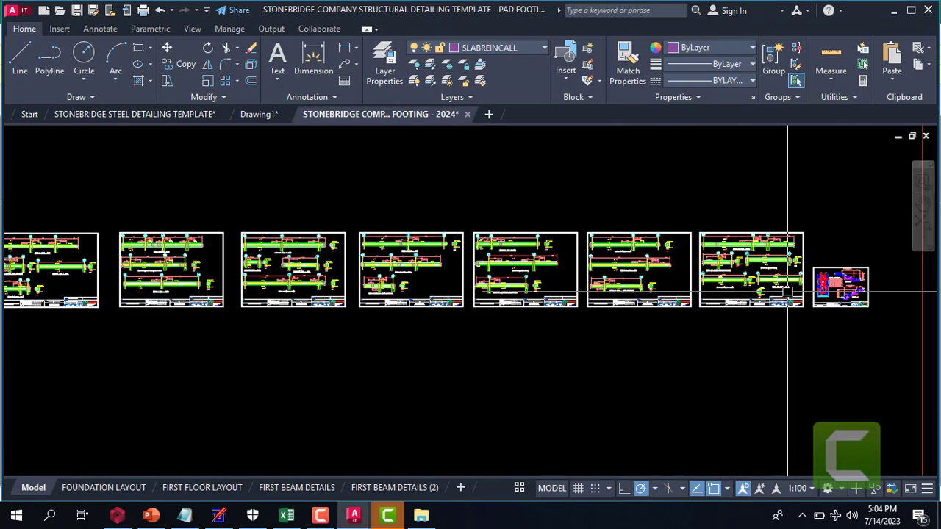
scroll(594, 353, up, 3)
scroll(283, 285, up, 2)
scroll(284, 285, down, 5)
scroll(284, 285, down, 1)
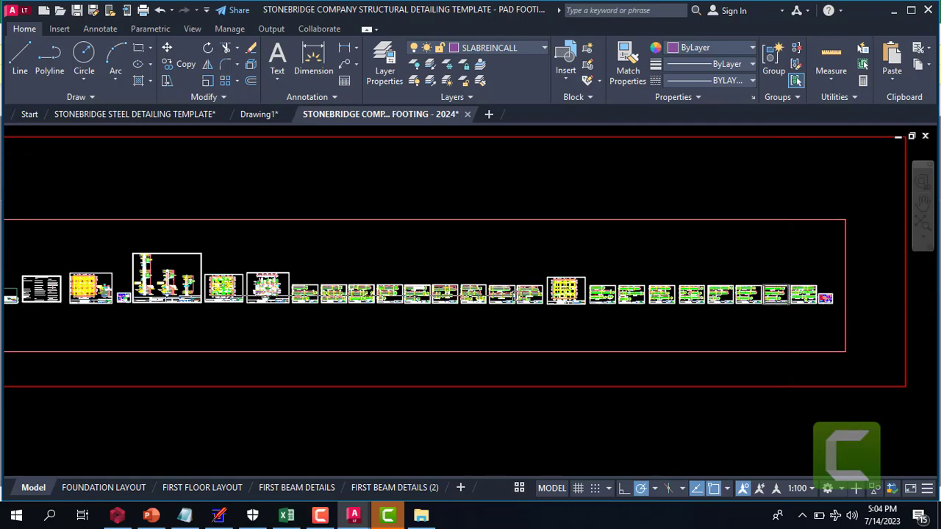
scroll(284, 286, up, 2)
scroll(400, 311, up, 2)
scroll(399, 311, down, 3)
scroll(563, 306, down, 2)
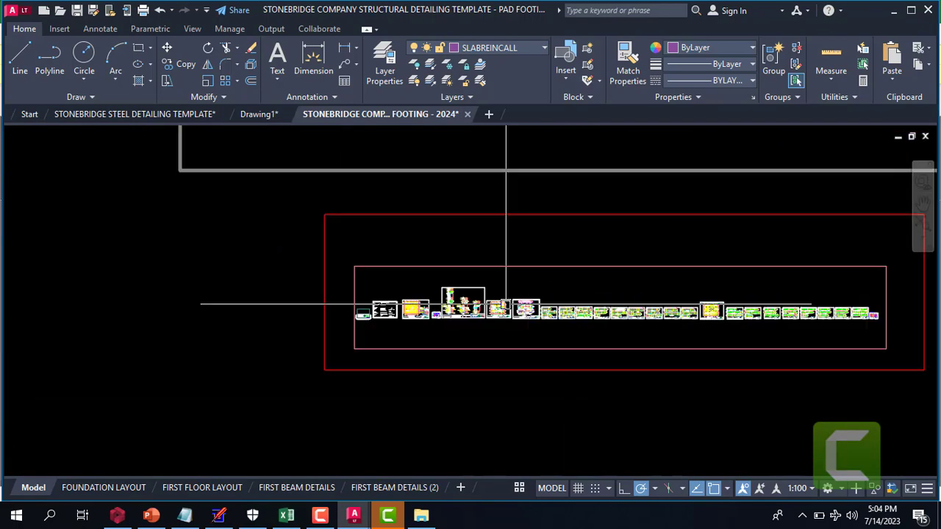
scroll(584, 339, up, 4)
scroll(584, 339, up, 2)
scroll(584, 339, up, 2)
scroll(480, 275, up, 2)
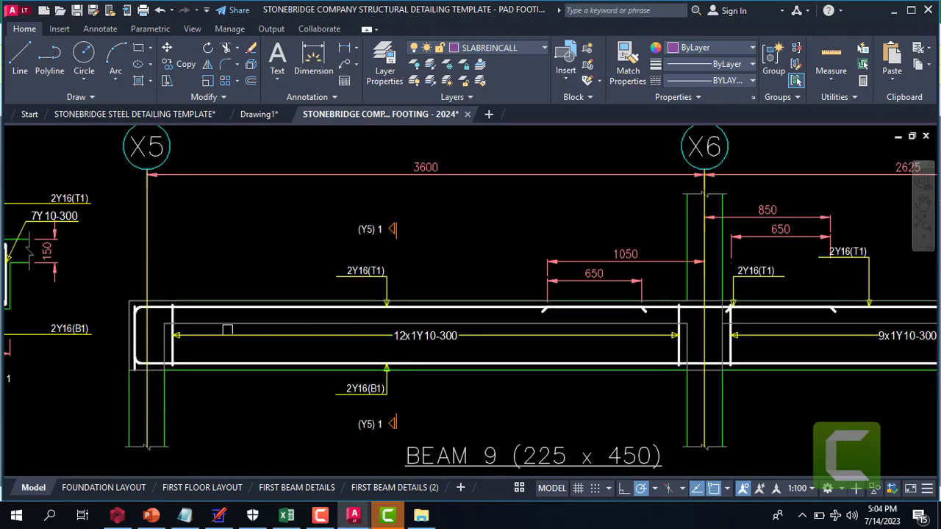
scroll(135, 338, up, 1)
scroll(135, 338, up, 1)
scroll(210, 301, down, 3)
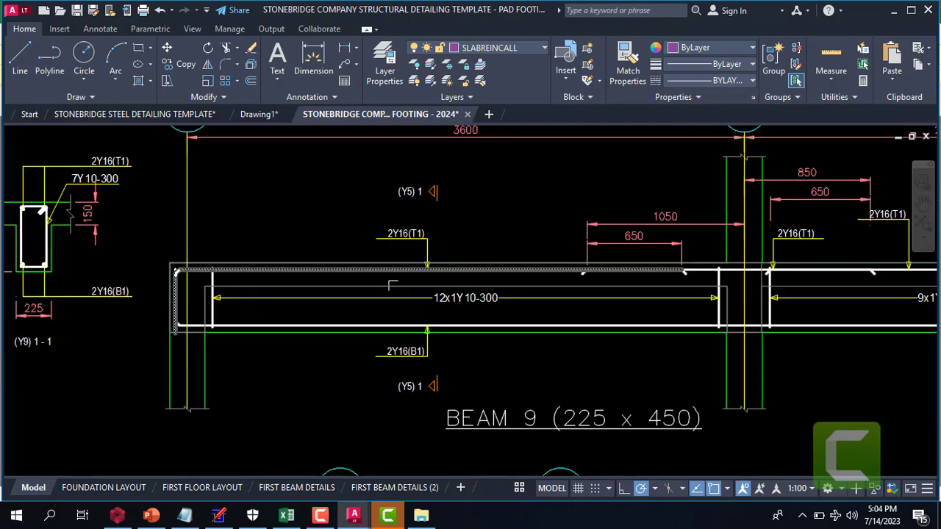
scroll(437, 155, down, 2)
scroll(375, 220, up, 2)
scroll(489, 225, up, 5)
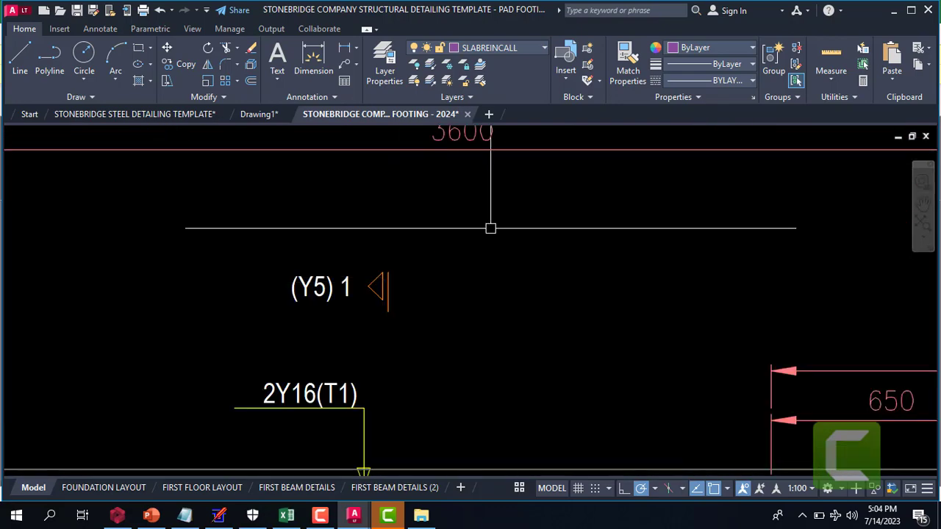
scroll(515, 225, down, 12)
scroll(609, 228, up, 2)
scroll(609, 229, down, 2)
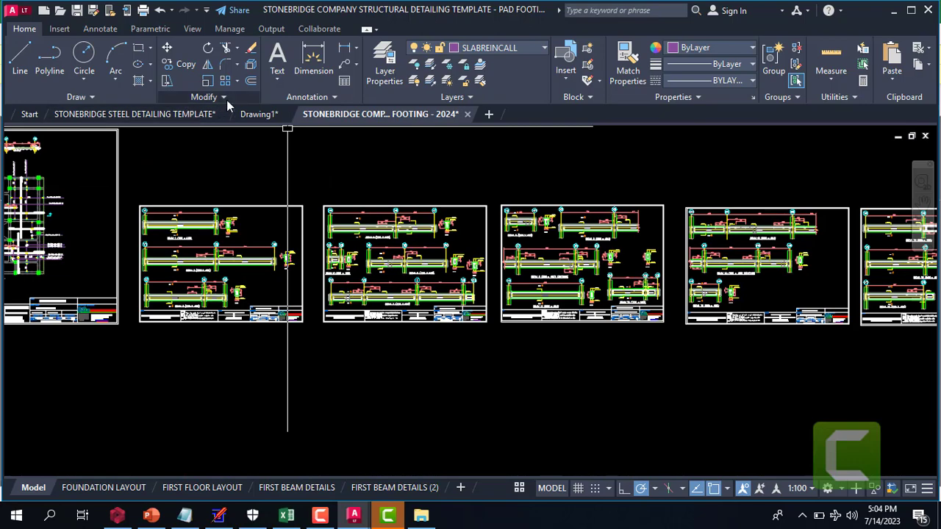
- Switch to the Drawing1 tab and zoom into the beam detail rows
click(253, 116)
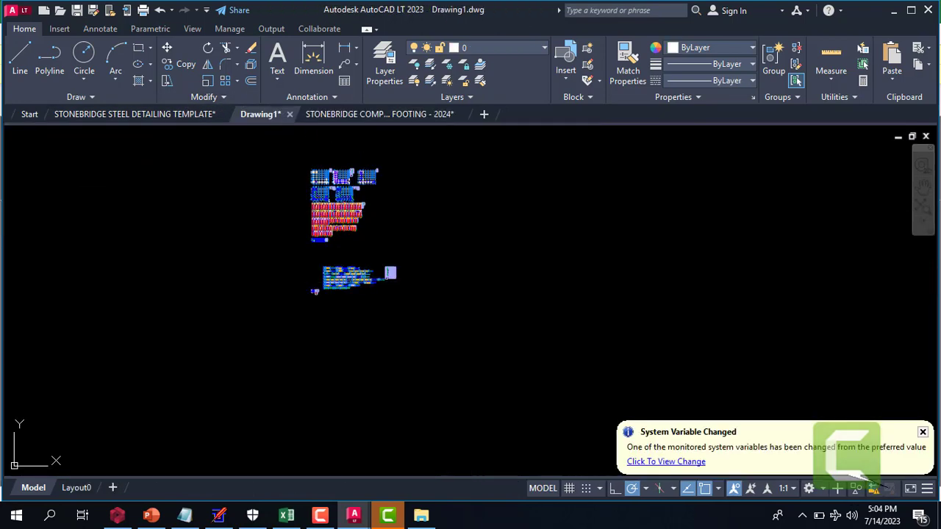
scroll(323, 287, up, 2)
scroll(312, 250, up, 5)
scroll(309, 219, up, 2)
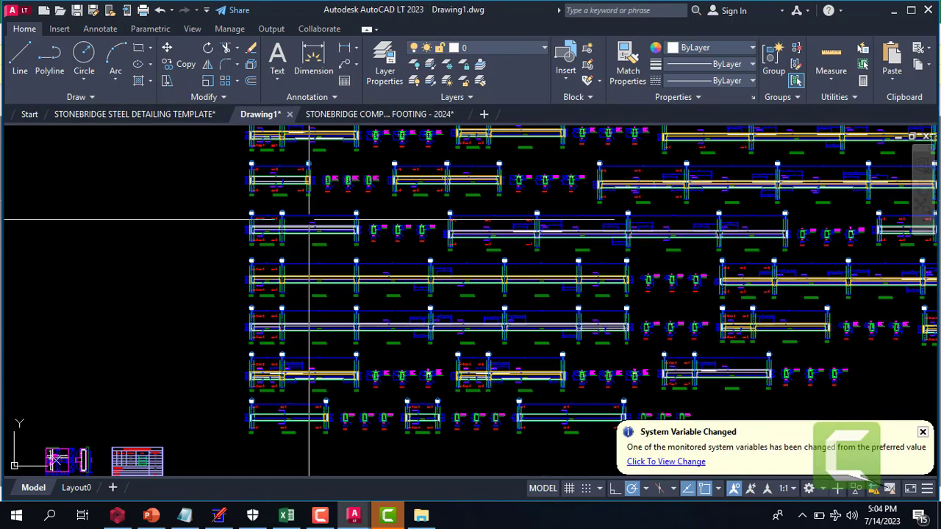
scroll(309, 219, up, 3)
scroll(286, 191, up, 3)
scroll(177, 191, up, 2)
scroll(111, 213, up, 2)
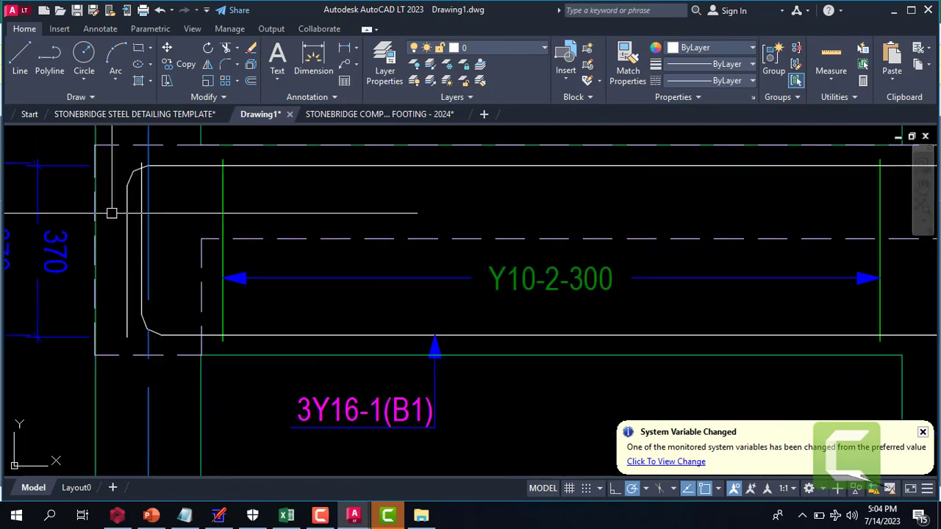
scroll(111, 213, down, 1)
scroll(160, 254, down, 3)
scroll(261, 256, down, 3)
scroll(339, 226, down, 4)
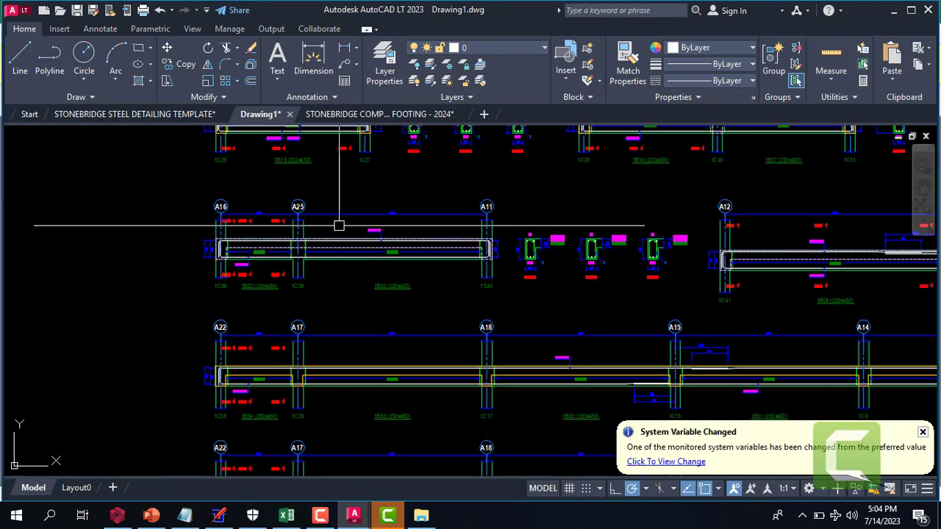
scroll(339, 226, up, 4)
scroll(397, 228, up, 6)
scroll(382, 213, down, 5)
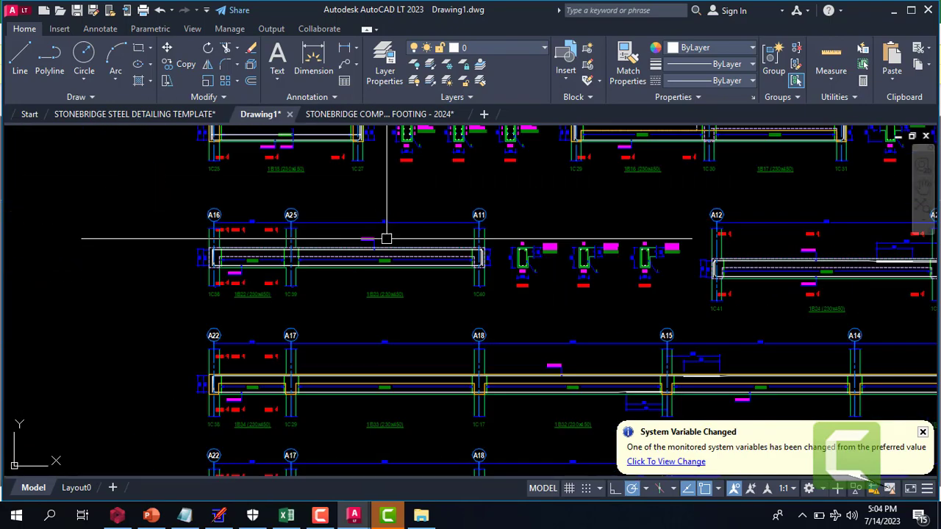
scroll(368, 257, up, 3)
scroll(374, 222, up, 2)
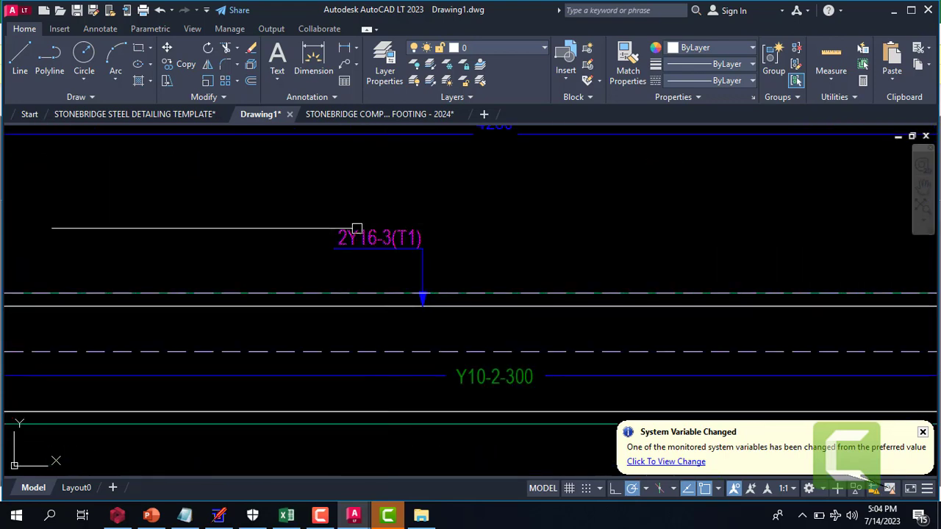
- Inspect the 2Y16-3(T1) bar label and review beams 1B22 and 1B23 (230x450)
double_click(397, 245)
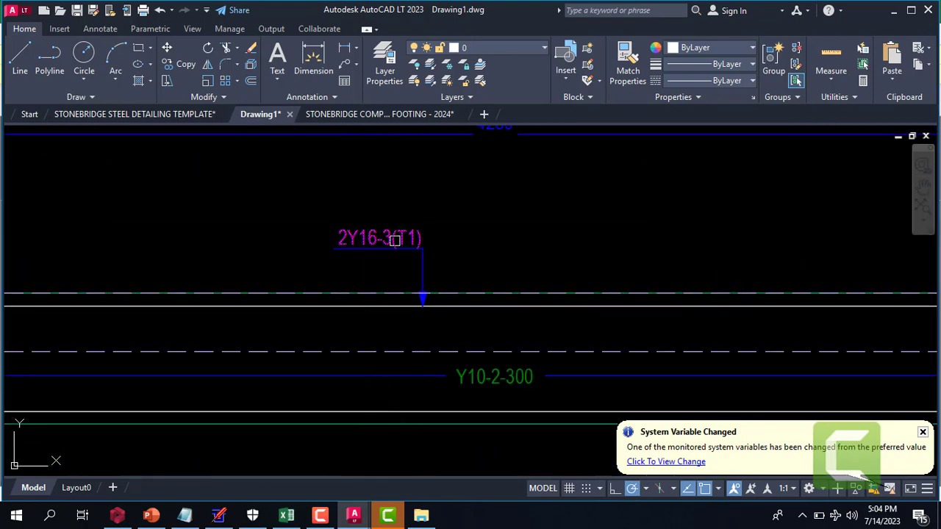
scroll(382, 236, down, 3)
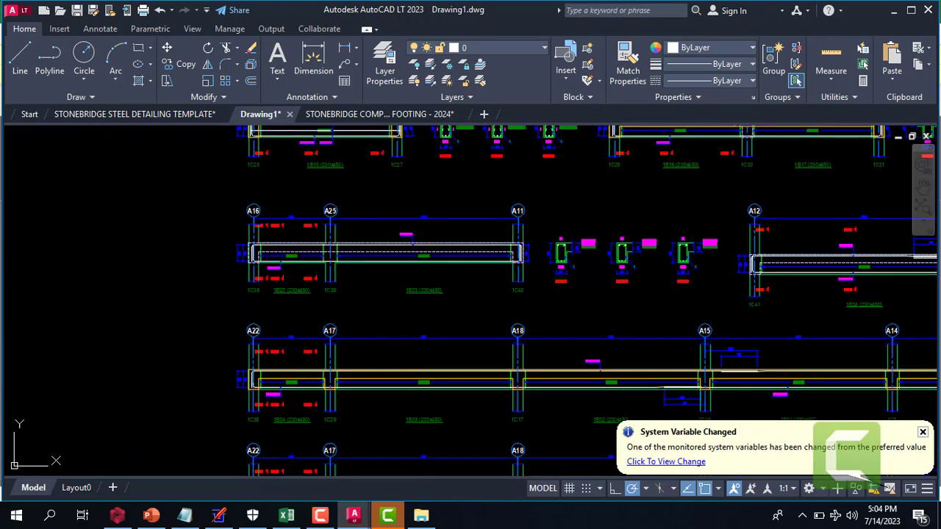
scroll(294, 220, up, 3)
scroll(362, 252, up, 1)
scroll(362, 252, down, 3)
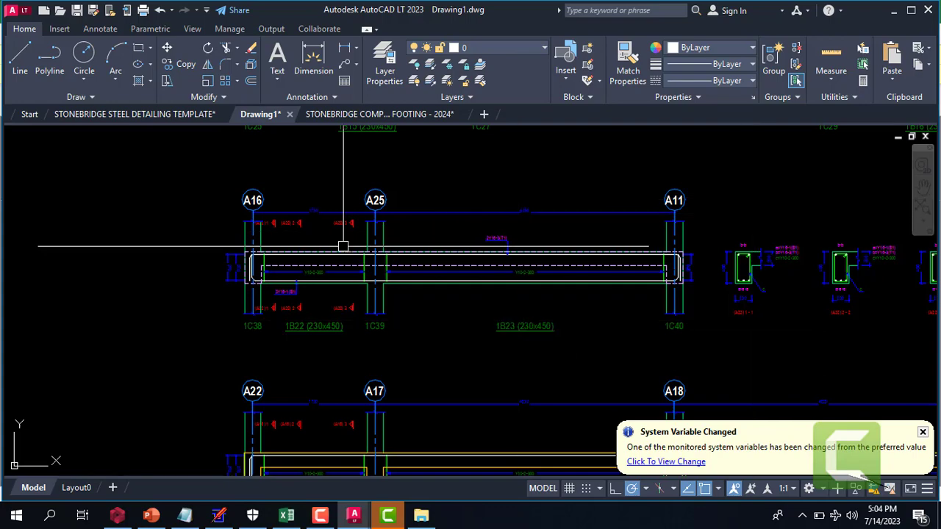
scroll(343, 246, down, 4)
scroll(343, 252, down, 3)
- Start Copy with Base Point and window-select the upper detail cluster
scroll(451, 263, down, 2)
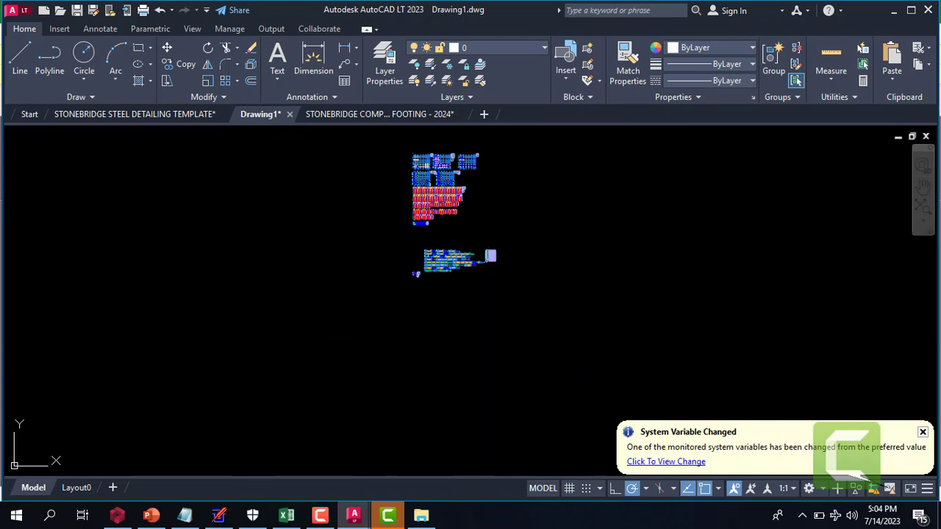
right_click(489, 66)
mouse_move(531, 94)
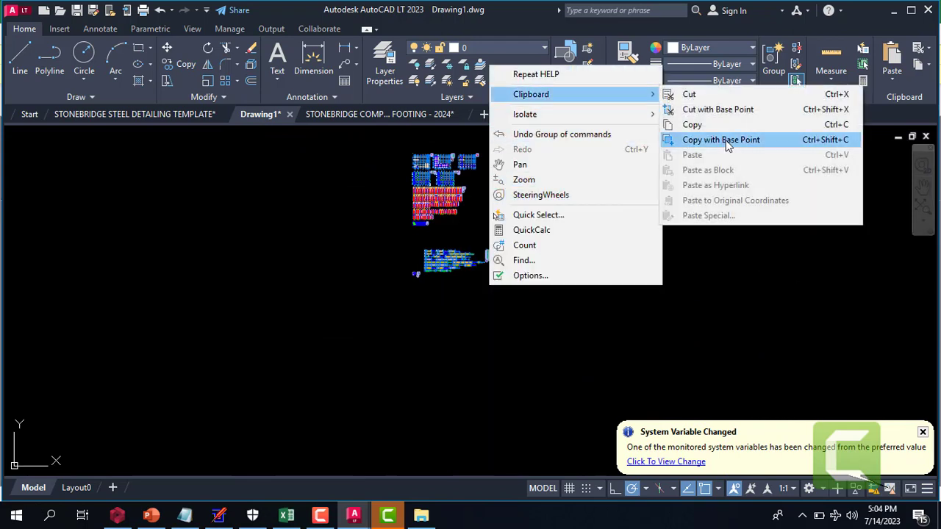
click(728, 144)
click(567, 289)
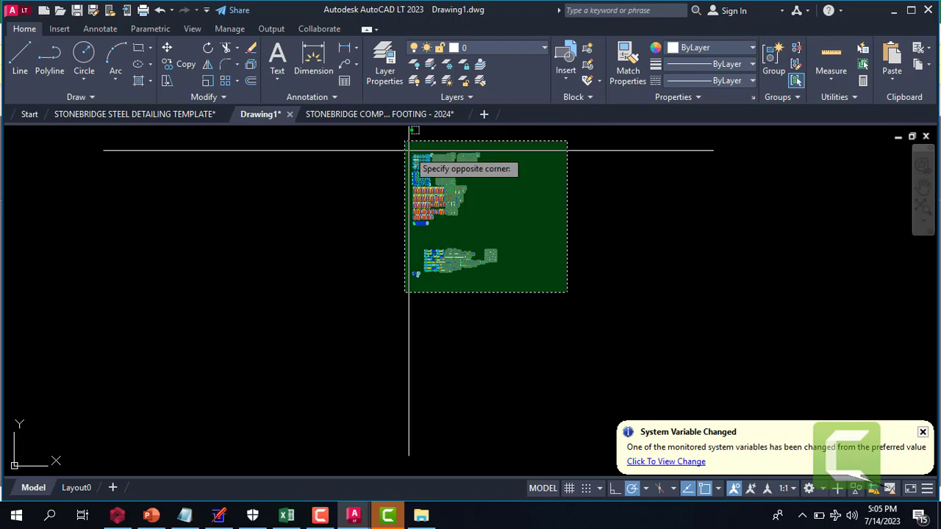
click(404, 193)
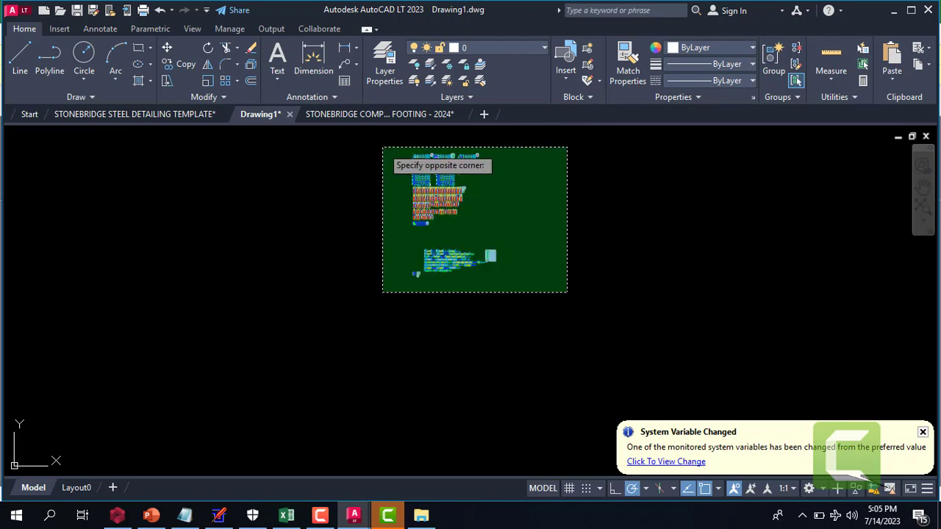
click(383, 147)
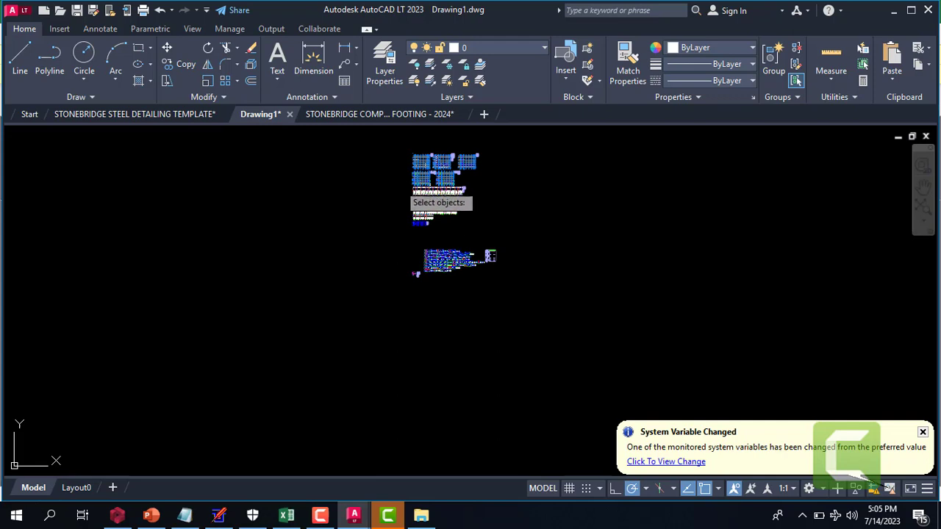
- Add the lower detail cluster and copy both to the clipboard with a base point
scroll(433, 158, up, 6)
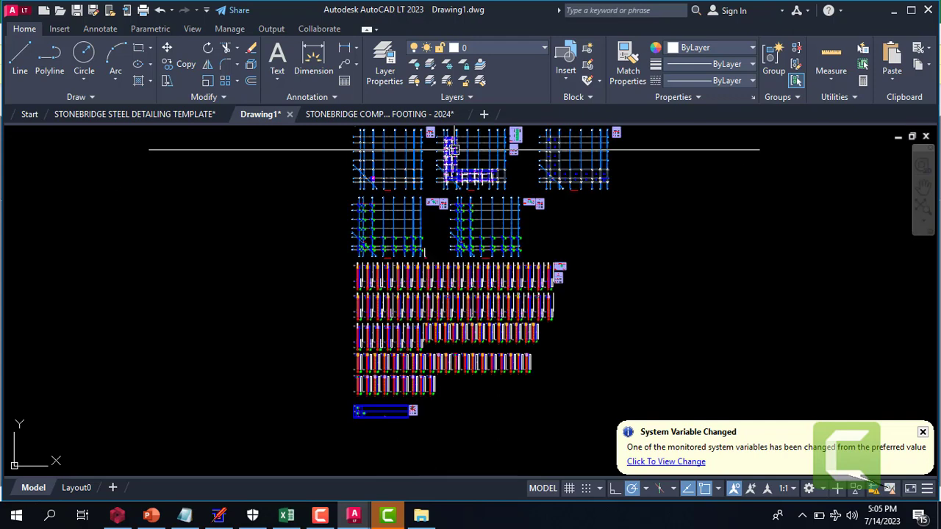
scroll(463, 176, down, 3)
scroll(515, 221, down, 1)
click(603, 285)
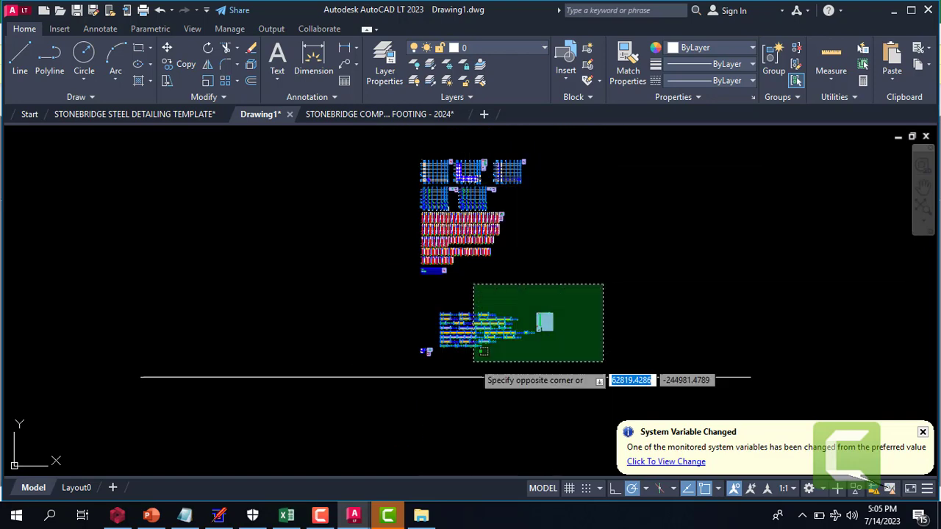
click(429, 381)
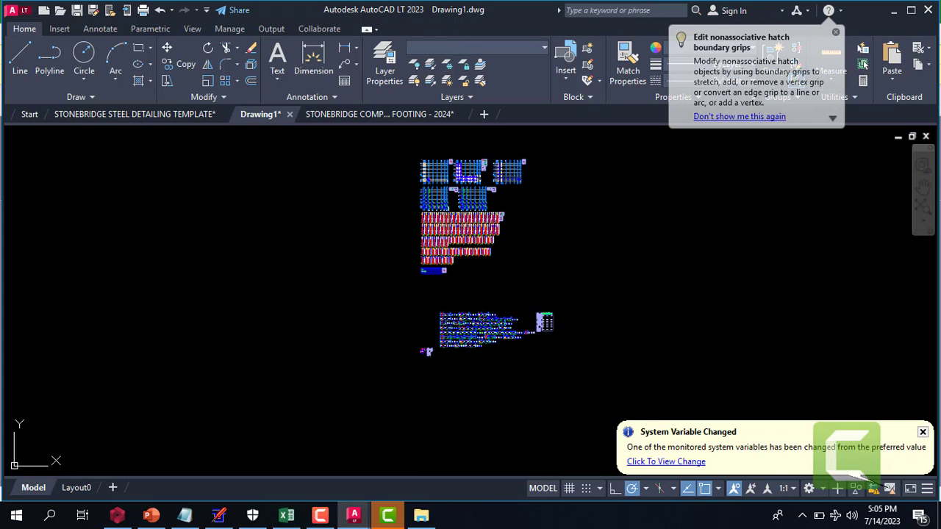
right_click(466, 180)
mouse_move(507, 225)
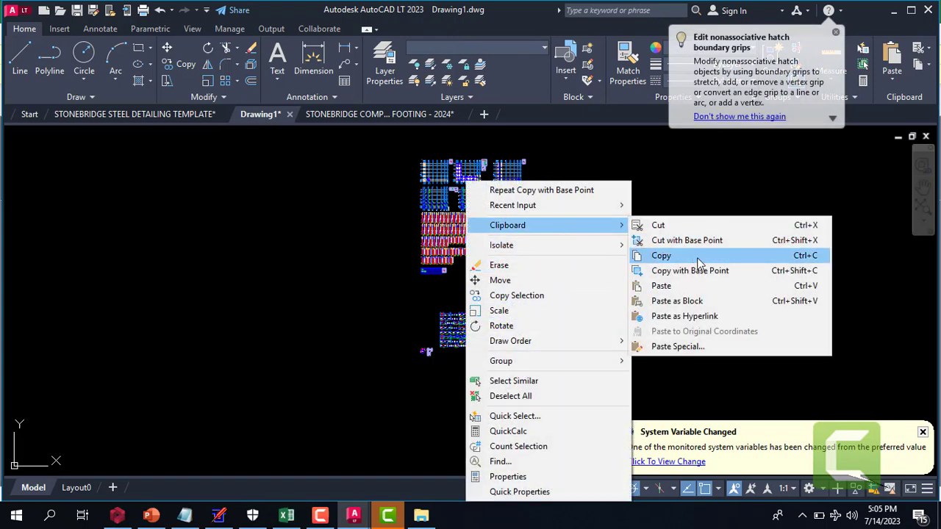
click(694, 270)
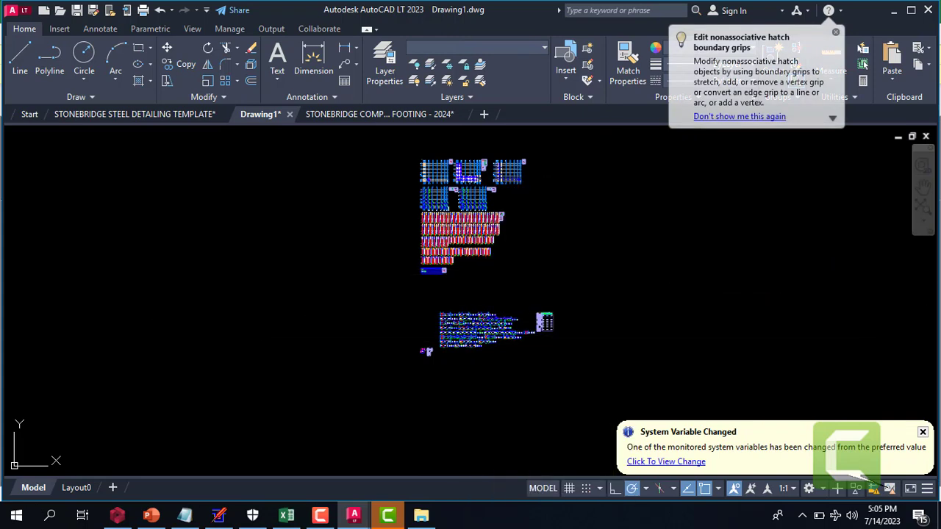
click(533, 231)
mouse_move(379, 114)
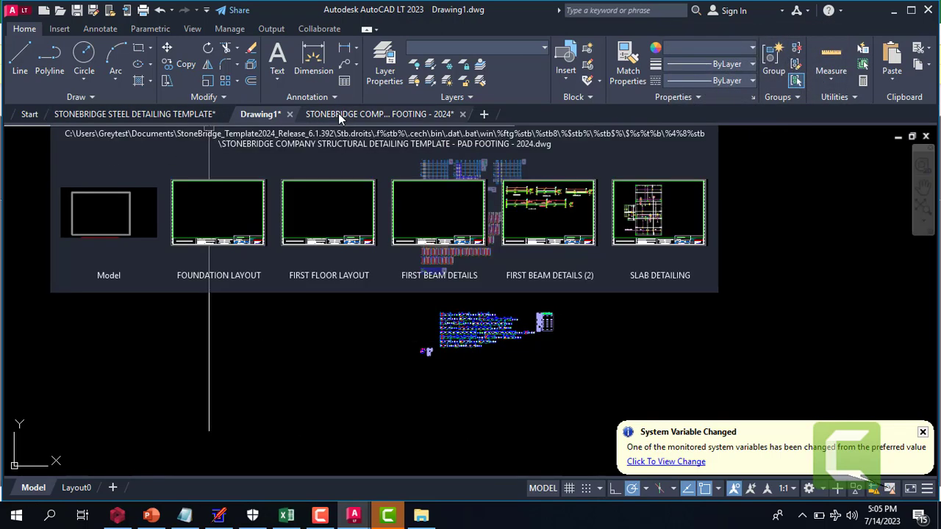
- Paste the copied details into the empty grey frame of the STONEBRIDGE PAD FOOTING template
click(338, 114)
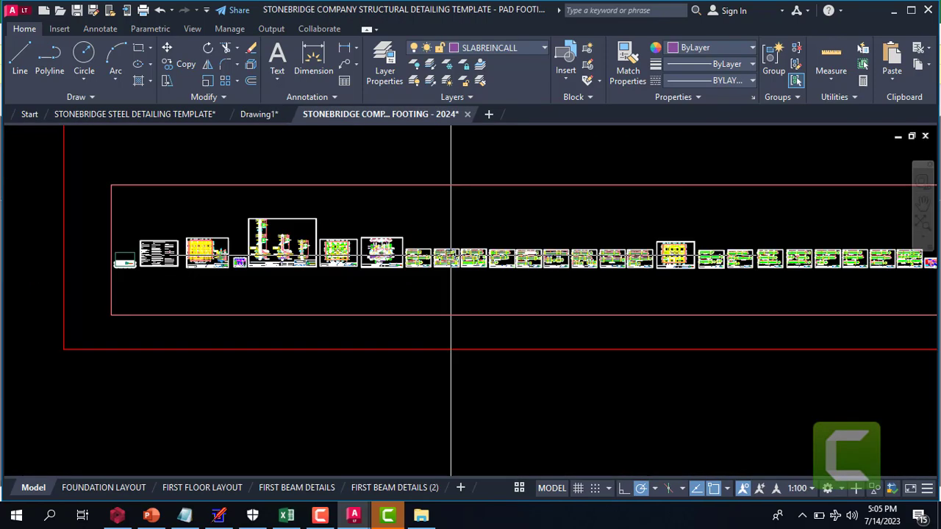
scroll(450, 256, down, 5)
scroll(426, 177, down, 5)
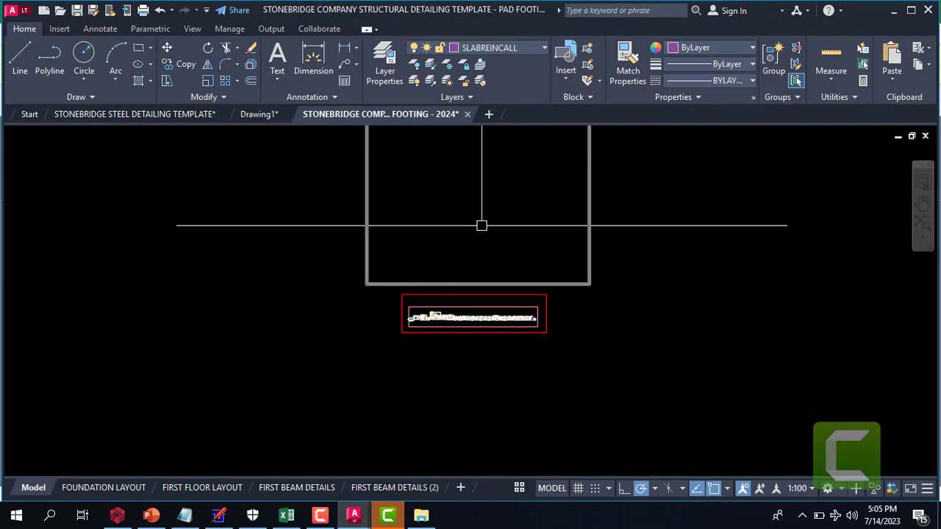
scroll(482, 225, down, 2)
right_click(474, 184)
mouse_move(515, 212)
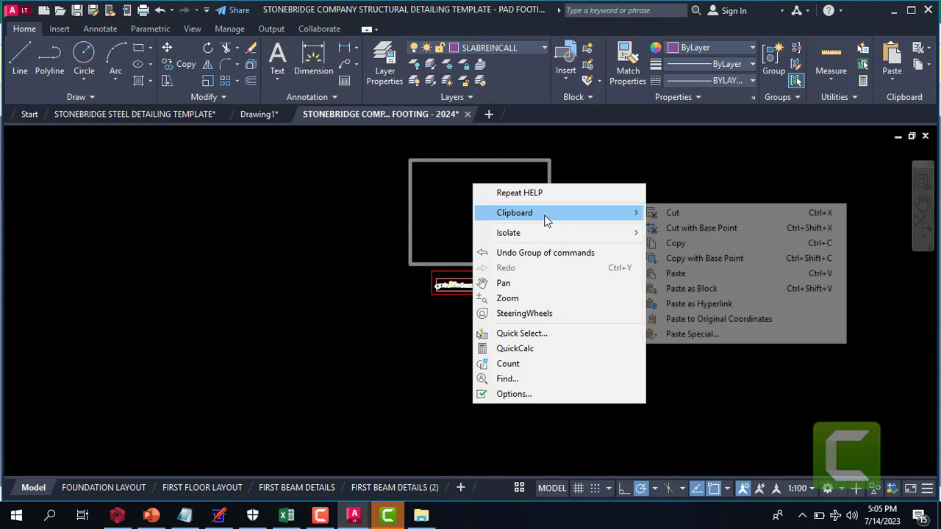
click(691, 273)
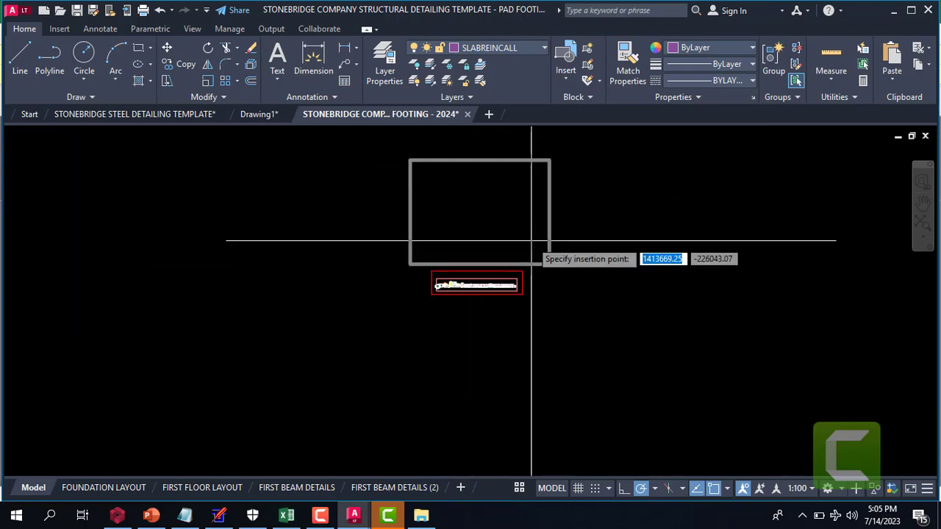
scroll(523, 243, up, 4)
click(461, 241)
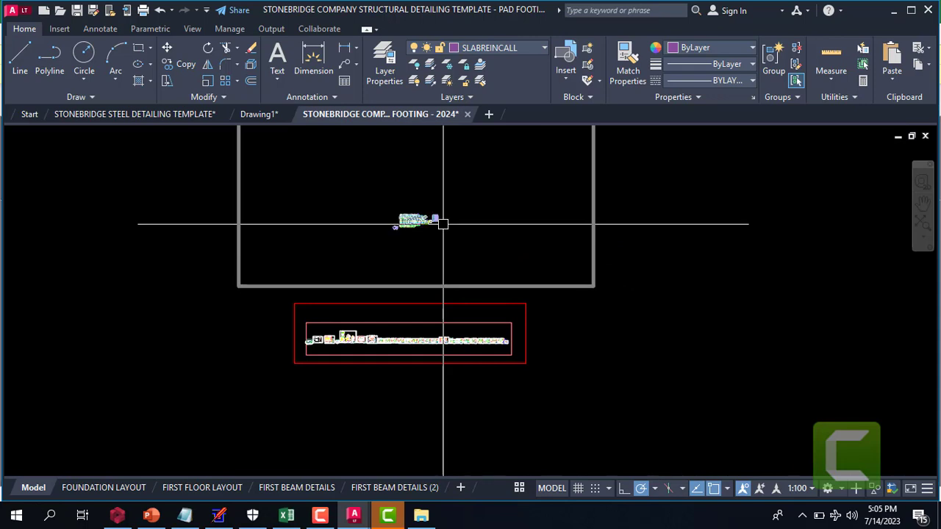
click(192, 30)
click(267, 79)
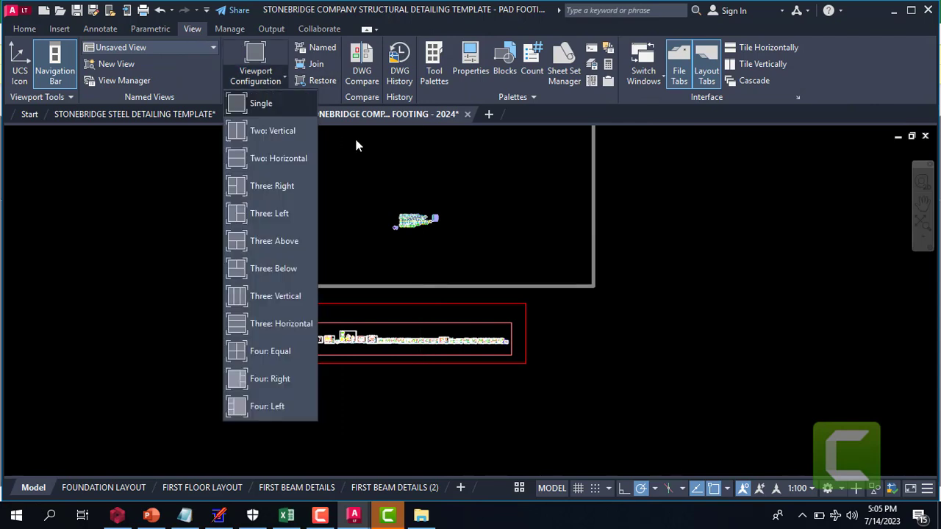
click(269, 130)
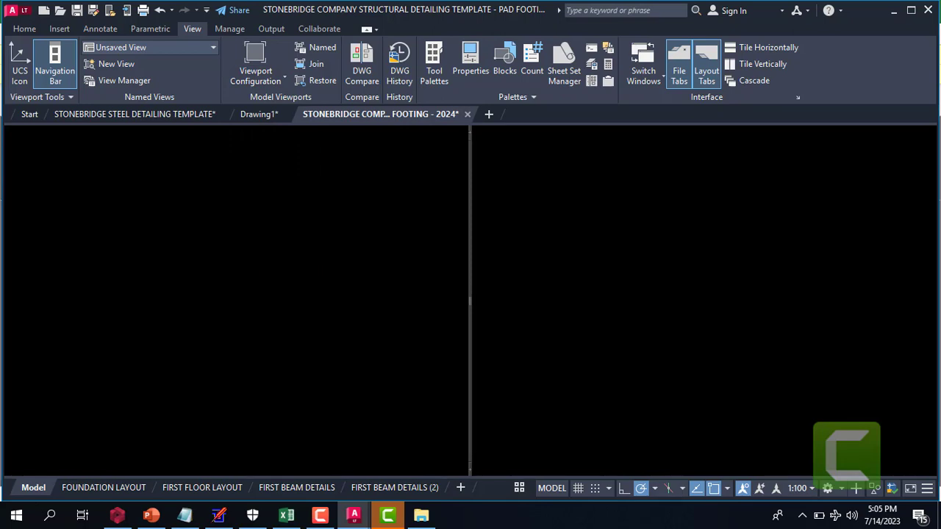
click(189, 396)
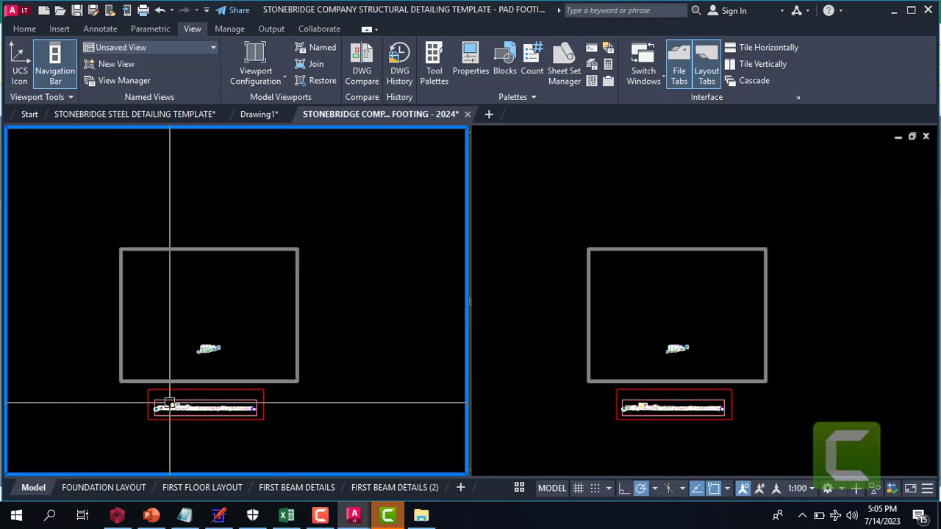
scroll(153, 399, up, 3)
scroll(210, 368, up, 4)
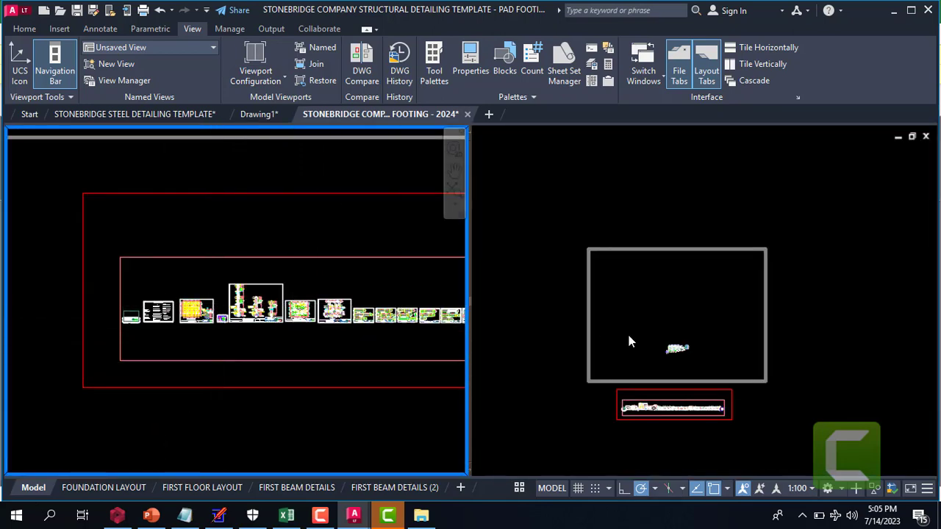
click(652, 357)
scroll(629, 320, up, 4)
scroll(581, 310, up, 3)
scroll(575, 309, up, 4)
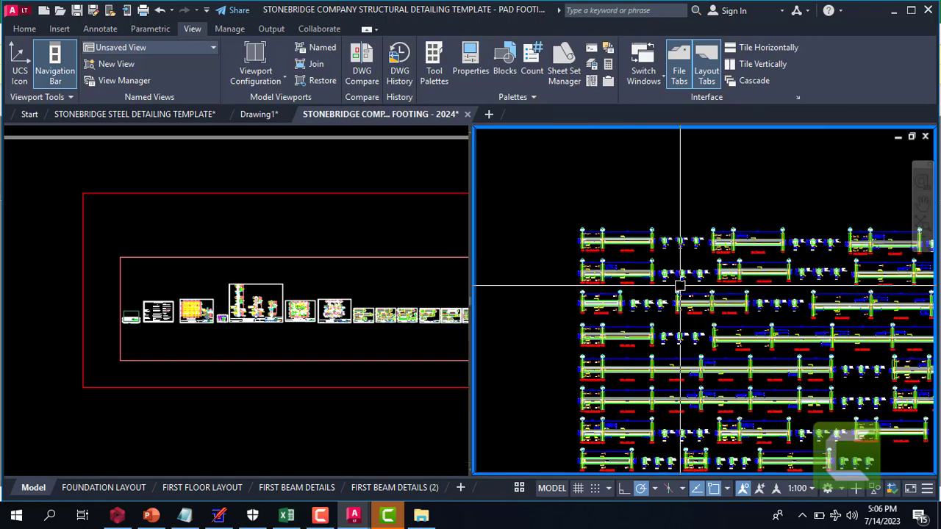
scroll(578, 220, up, 3)
scroll(558, 225, up, 3)
scroll(510, 274, up, 2)
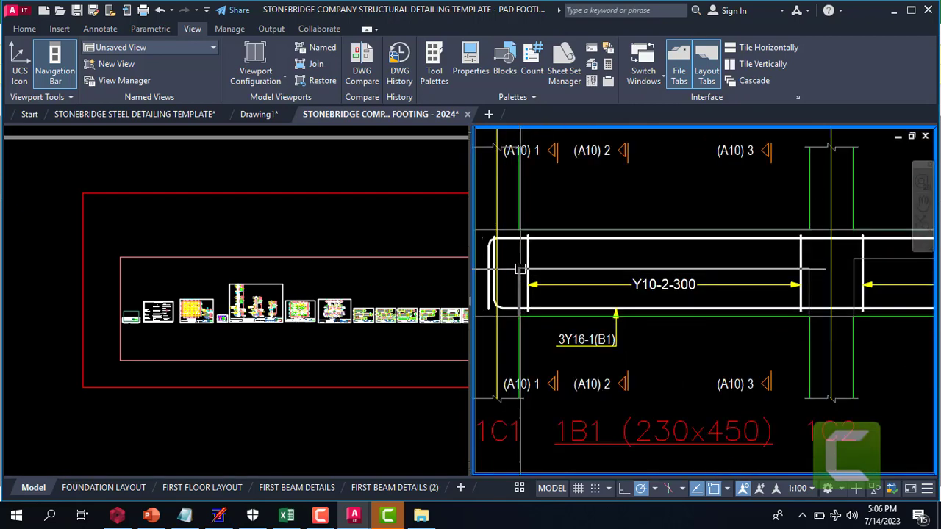
scroll(518, 268, down, 3)
scroll(533, 258, down, 2)
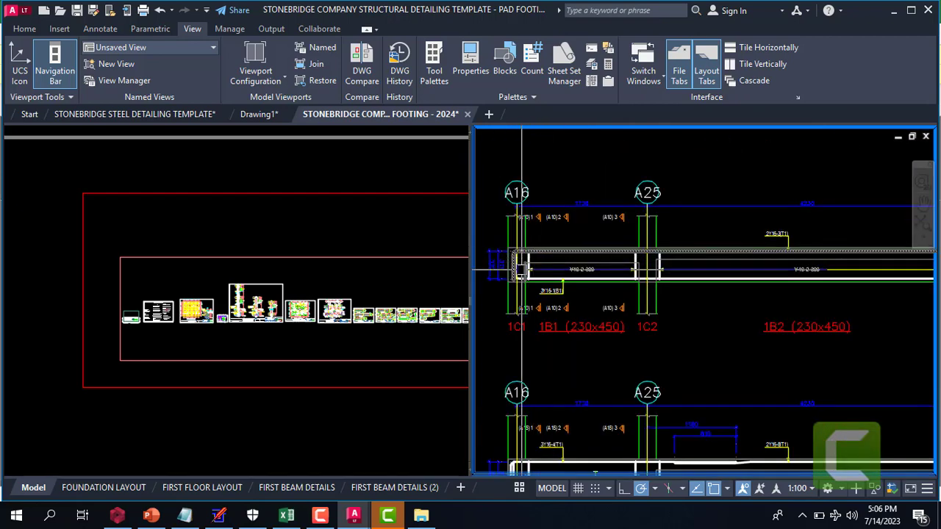
scroll(802, 248, down, 10)
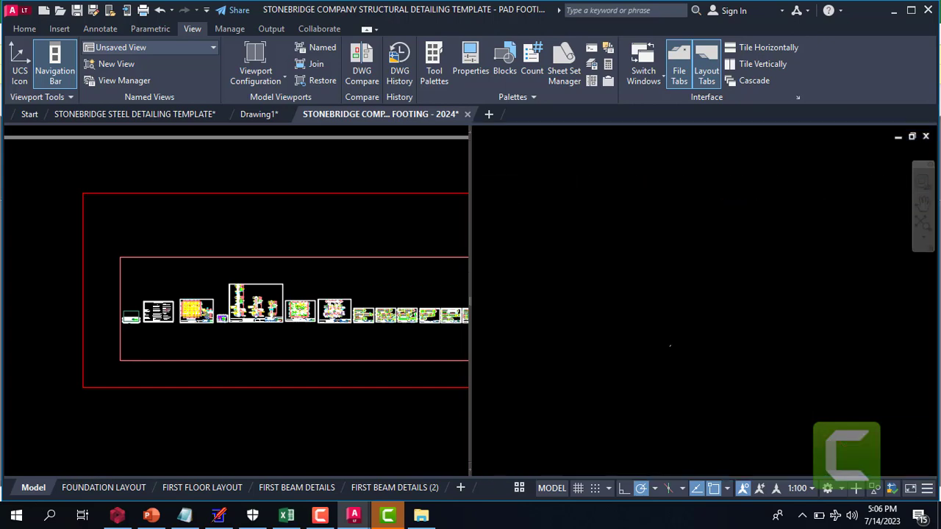
scroll(689, 296, up, 10)
scroll(757, 239, down, 2)
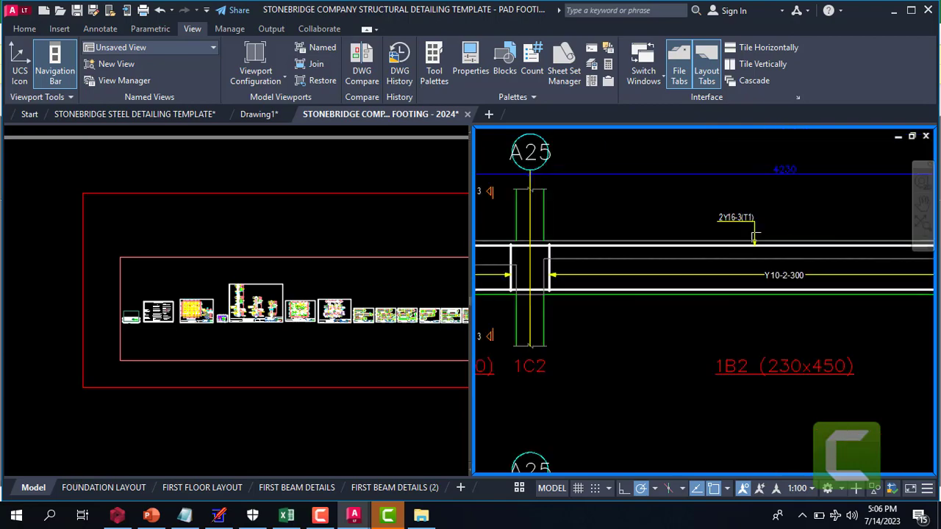
scroll(755, 237, down, 6)
scroll(746, 277, up, 4)
scroll(698, 272, up, 3)
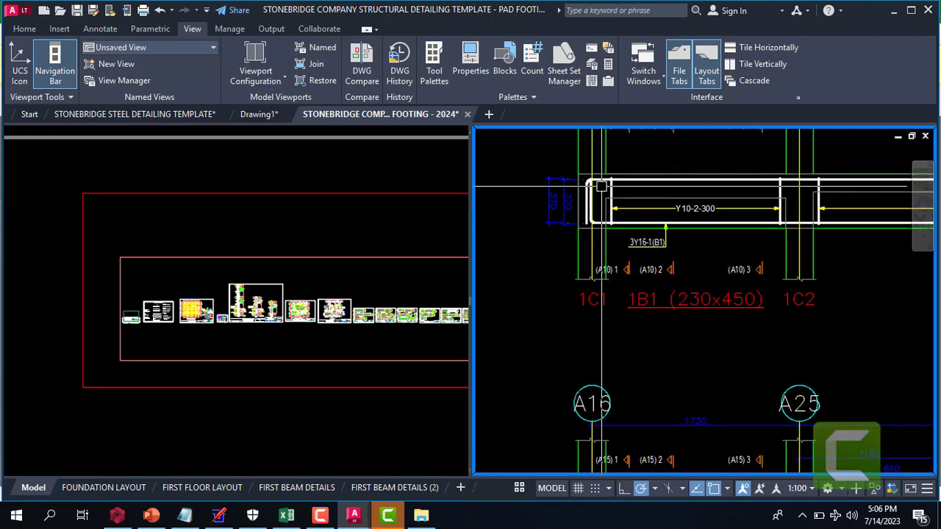
scroll(632, 221, up, 3)
scroll(542, 180, down, 5)
scroll(621, 277, down, 5)
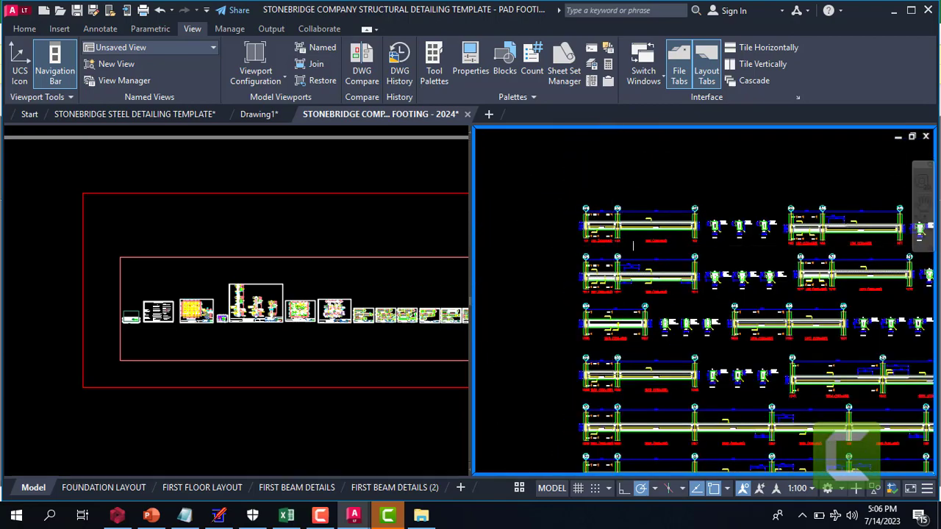
scroll(621, 277, up, 3)
scroll(621, 276, up, 2)
scroll(608, 263, up, 2)
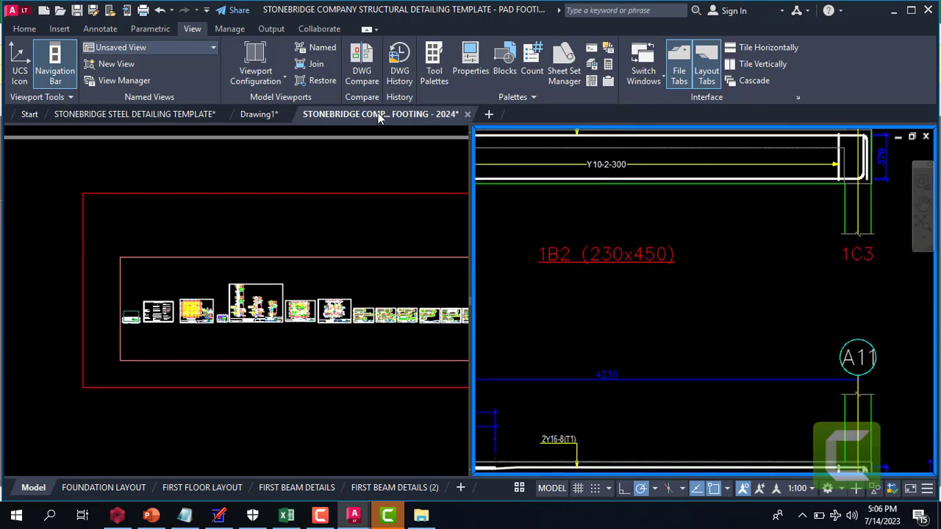
scroll(621, 273, down, 3)
scroll(622, 272, down, 3)
scroll(621, 273, down, 3)
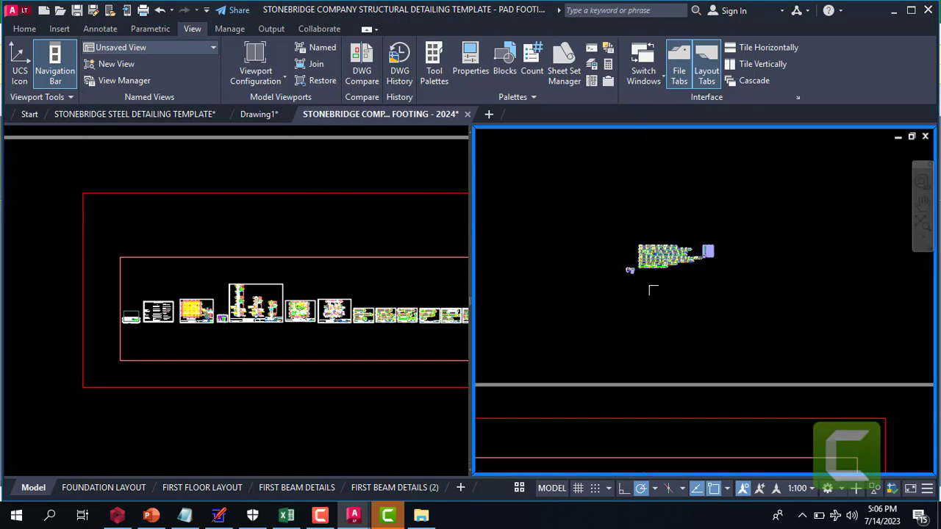
scroll(621, 273, up, 1)
scroll(622, 273, up, 3)
scroll(621, 273, up, 2)
scroll(625, 269, up, 2)
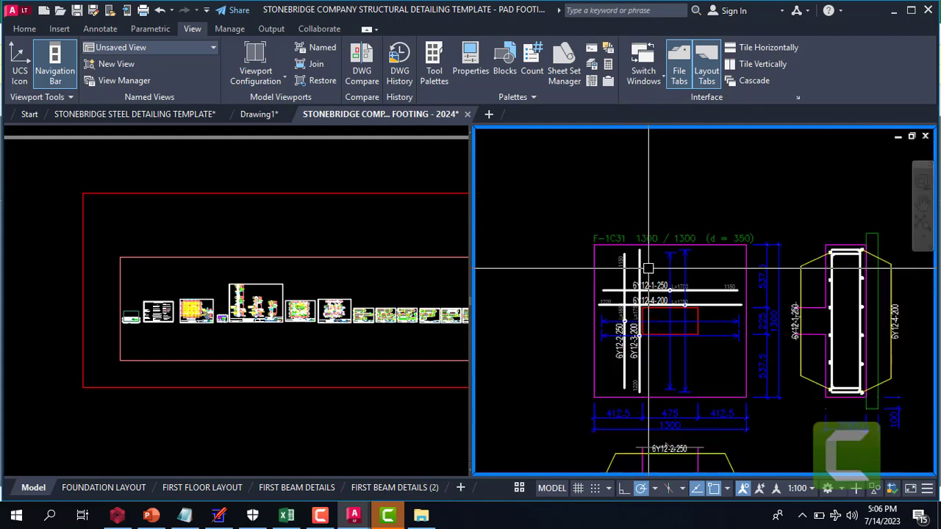
scroll(583, 264, down, 3)
scroll(556, 254, up, 1)
scroll(534, 250, up, 1)
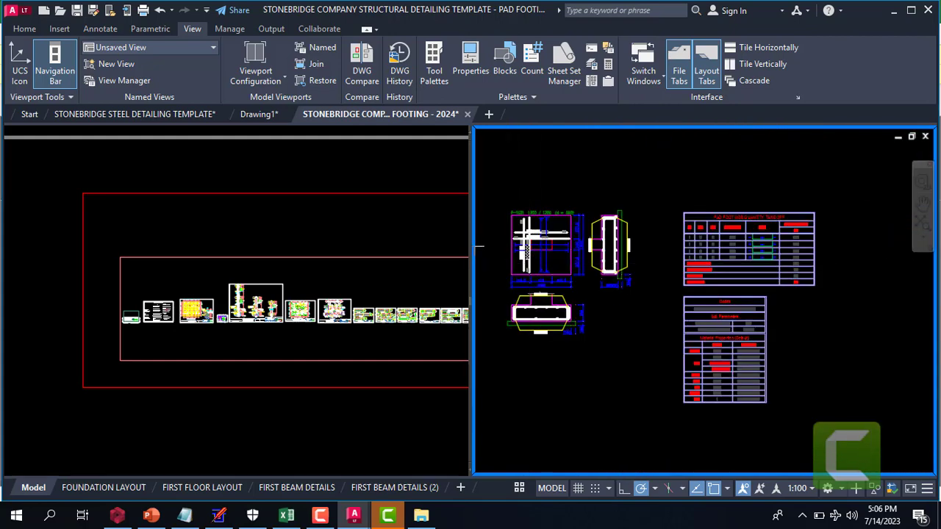
scroll(542, 210, up, 1)
scroll(610, 213, up, 2)
scroll(614, 213, up, 1)
scroll(580, 272, down, 5)
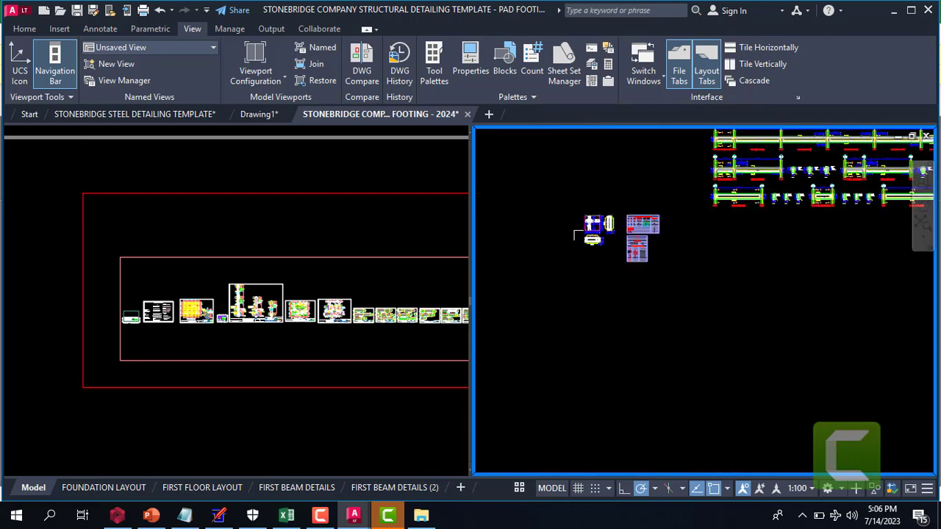
scroll(567, 297, down, 1)
scroll(567, 297, down, 1)
scroll(567, 297, down, 2)
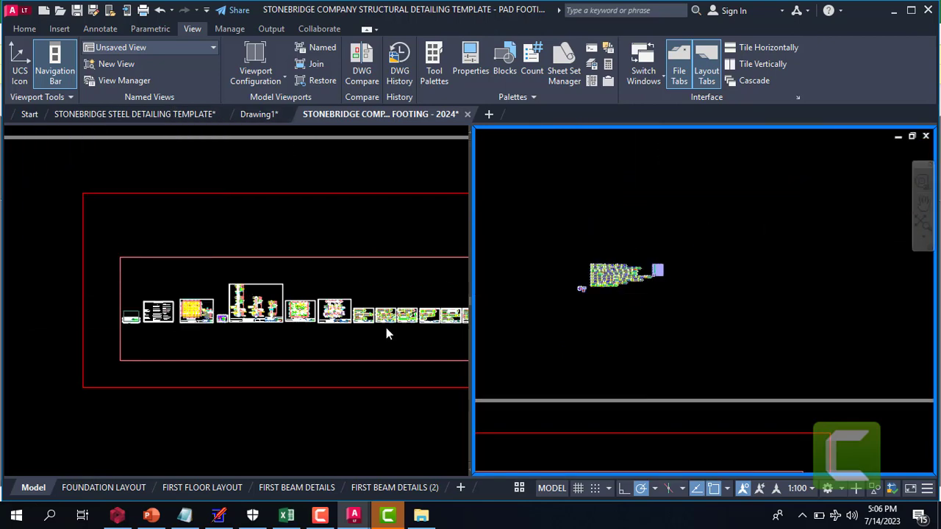
- Switch to Drawing1 and locate the middle L-shaped foundation plan
click(277, 111)
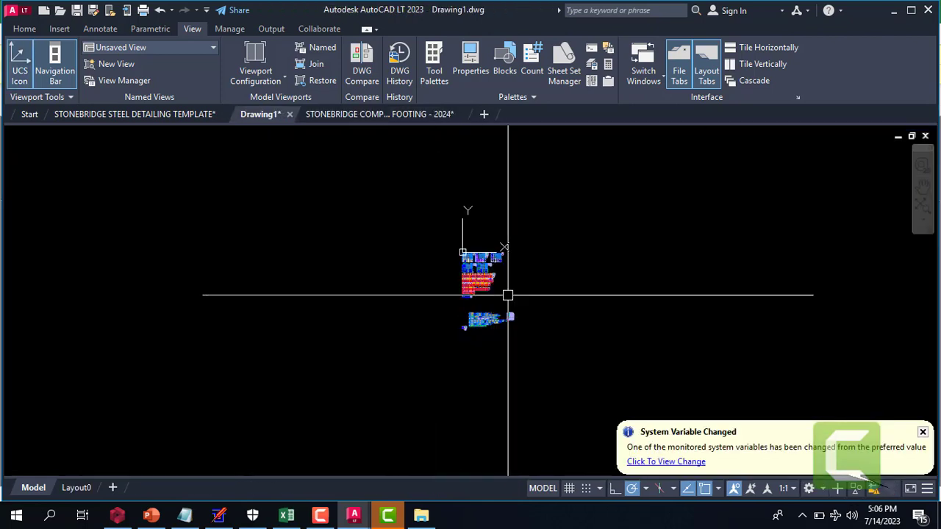
scroll(509, 294, down, 3)
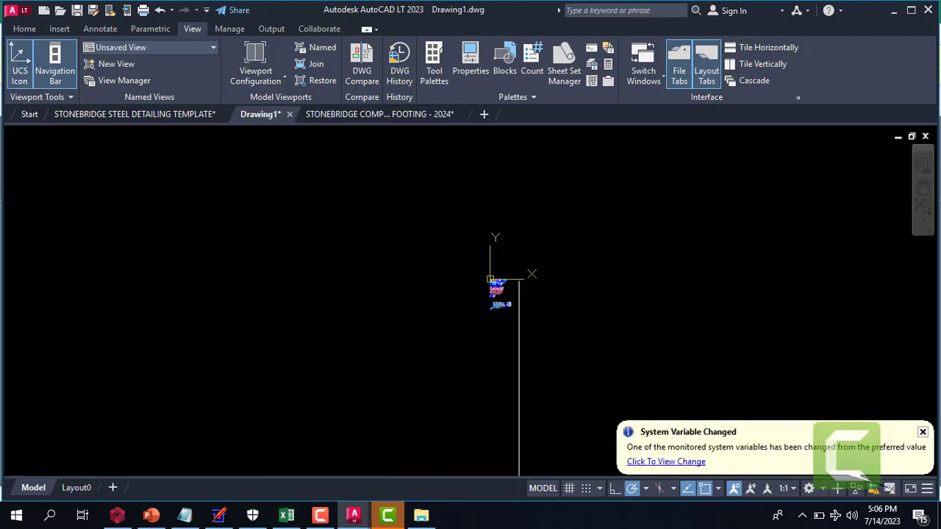
scroll(493, 287, up, 5)
scroll(472, 290, up, 3)
scroll(528, 264, up, 2)
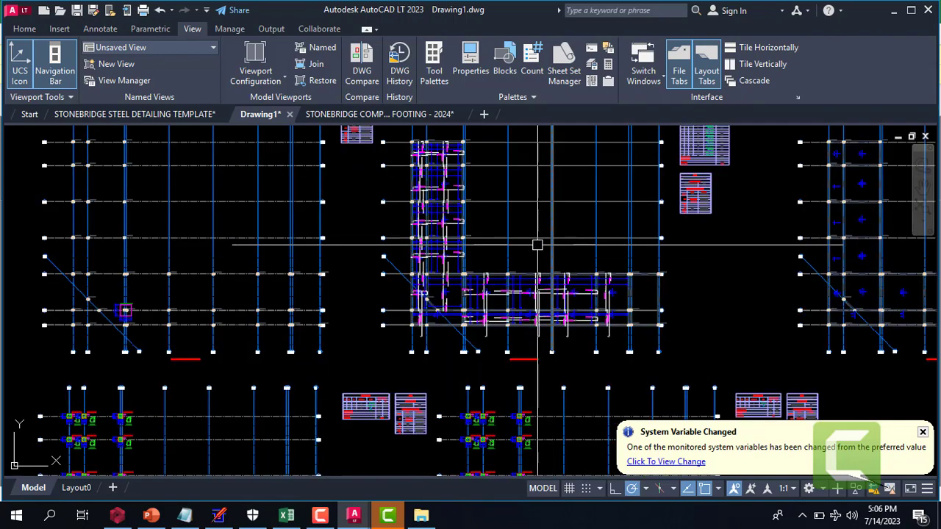
scroll(536, 242, up, 3)
scroll(443, 229, down, 5)
scroll(443, 229, up, 3)
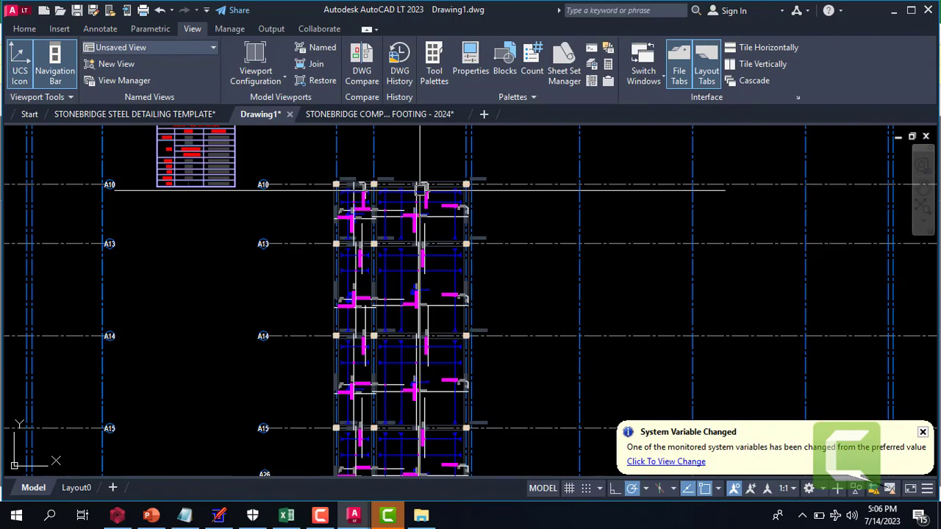
scroll(445, 228, up, 3)
scroll(385, 270, down, 3)
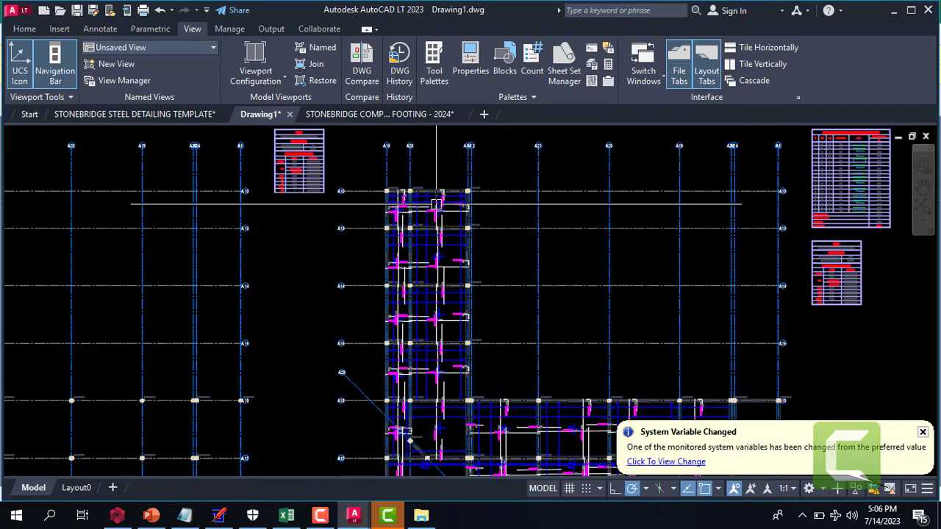
scroll(479, 230, down, 2)
scroll(565, 309, up, 2)
- Copy the middle L-shaped plan with a base point and return to the footing template
right_click(565, 308)
mouse_move(608, 119)
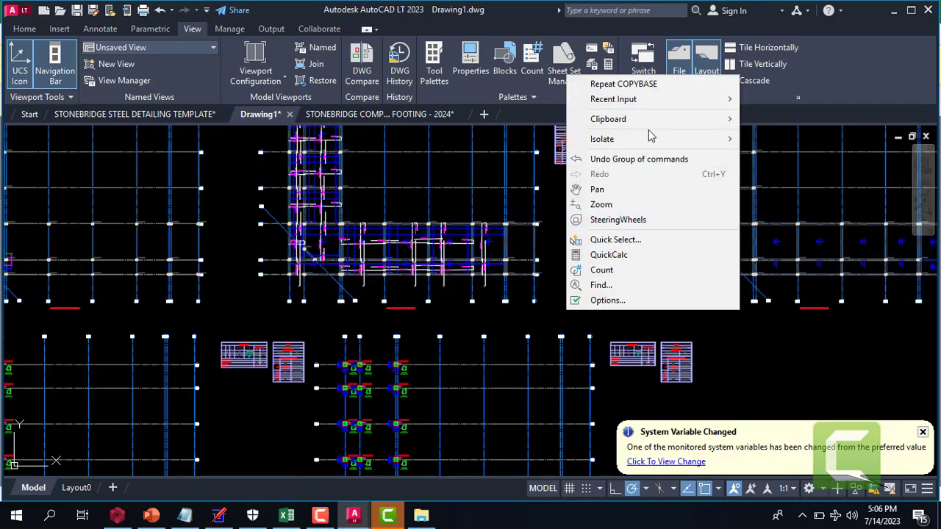
click(785, 165)
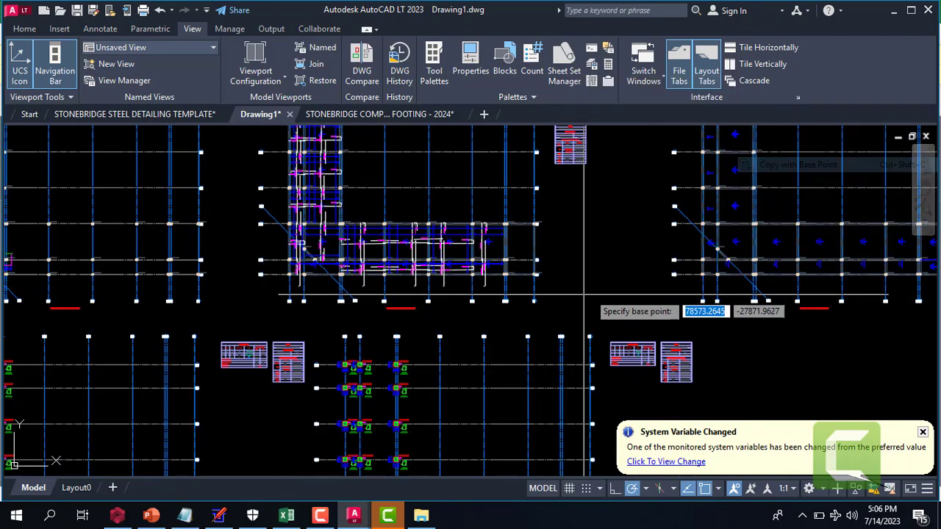
click(587, 312)
scroll(587, 312, down, 2)
click(570, 297)
scroll(544, 282, down, 2)
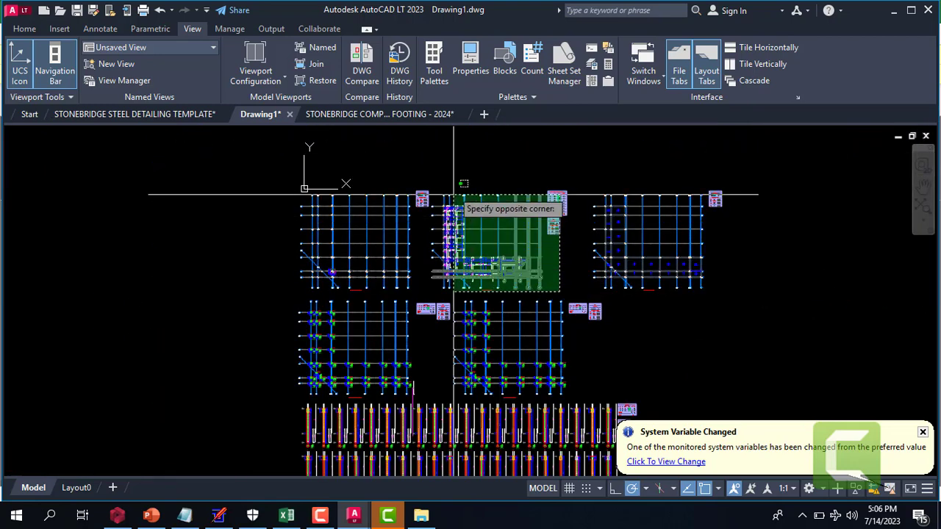
click(423, 163)
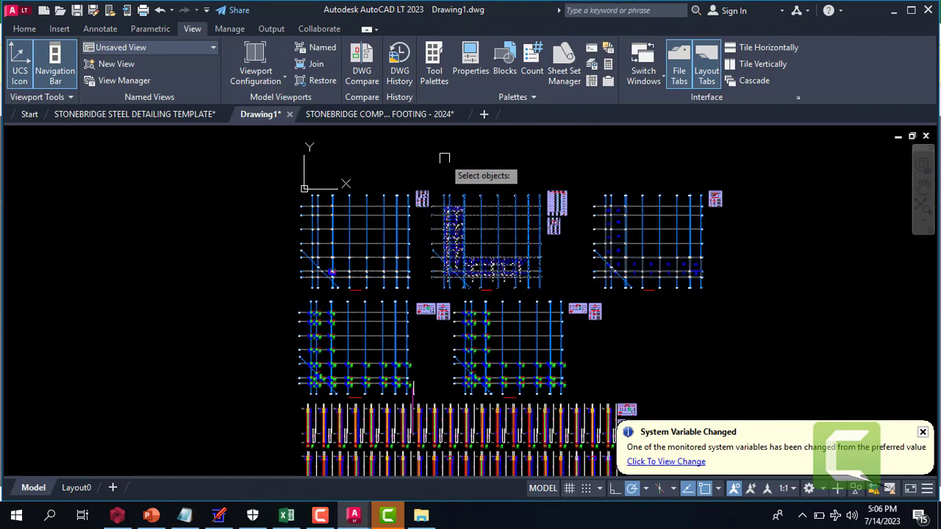
key(Return)
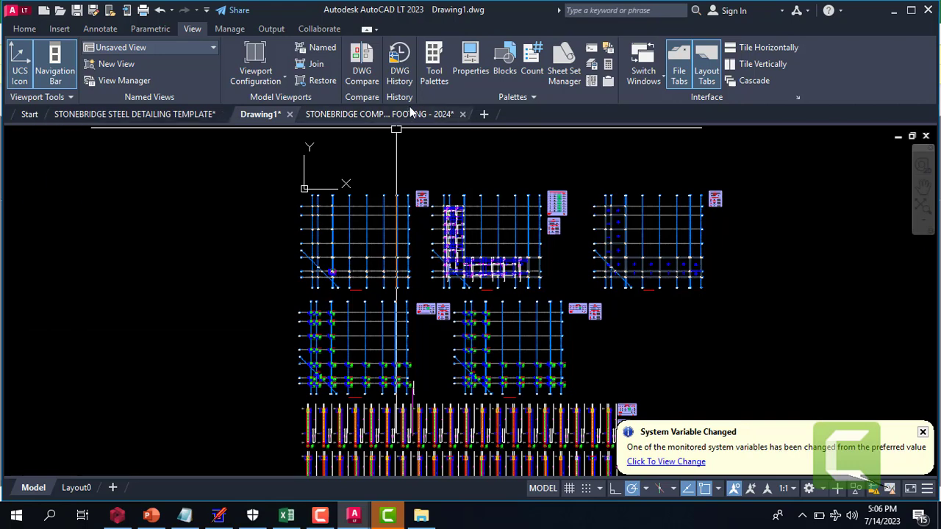
click(413, 115)
- Paste the L-shaped foundation plan above and left of the earlier details, checking its placement
scroll(578, 250, down, 3)
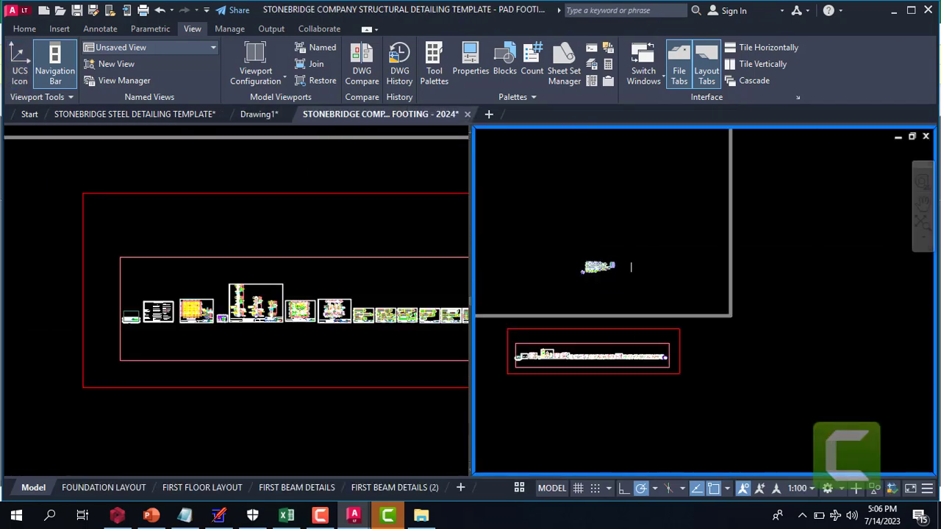
scroll(618, 252, down, 2)
right_click(572, 239)
mouse_move(614, 281)
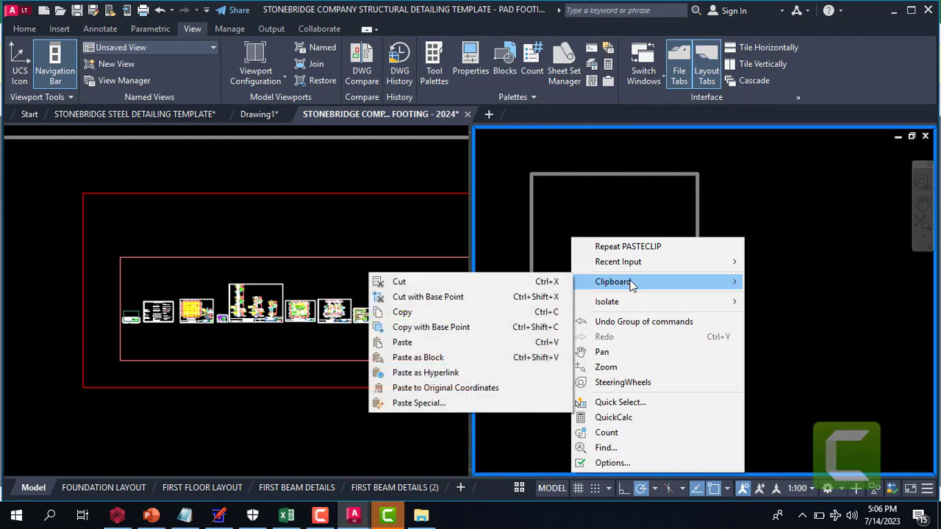
click(408, 343)
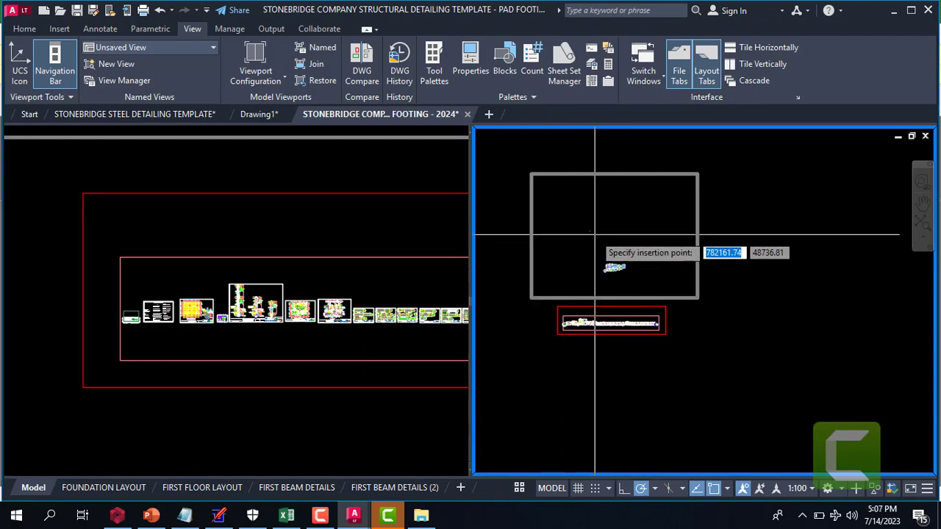
click(594, 260)
scroll(578, 231, up, 3)
key(ctrl+v)
scroll(636, 218, up, 3)
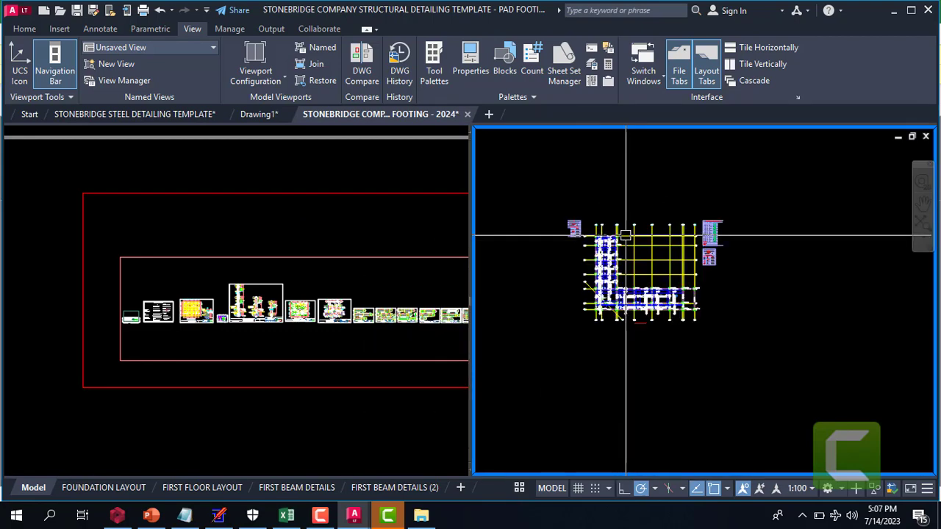
scroll(636, 218, up, 3)
scroll(636, 216, up, 3)
scroll(635, 214, up, 2)
scroll(636, 214, down, 5)
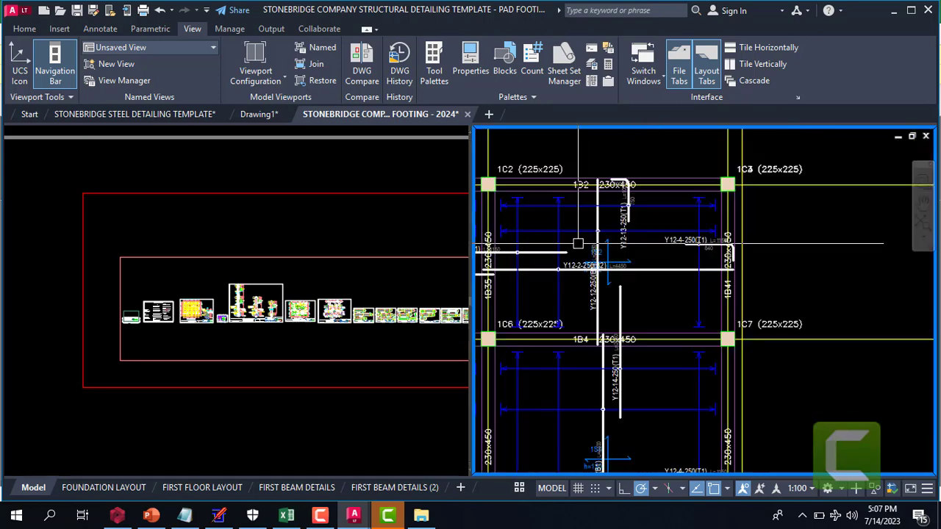
scroll(588, 239, down, 3)
scroll(599, 243, up, 4)
scroll(607, 247, up, 5)
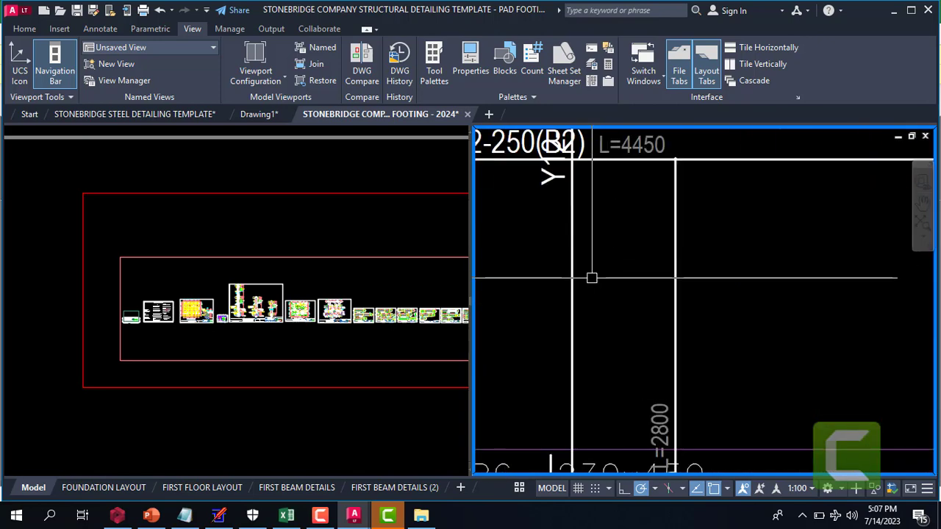
scroll(591, 275, down, 4)
scroll(605, 195, down, 4)
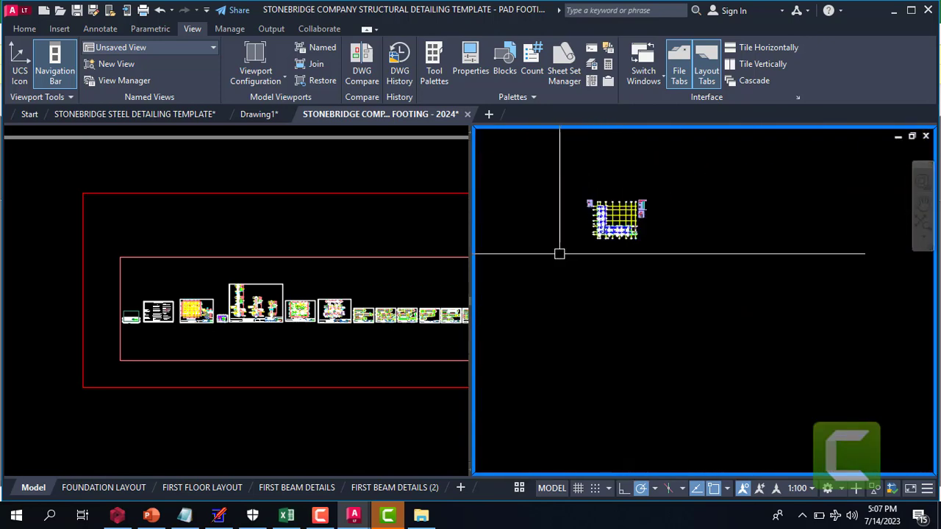
scroll(558, 239, down, 3)
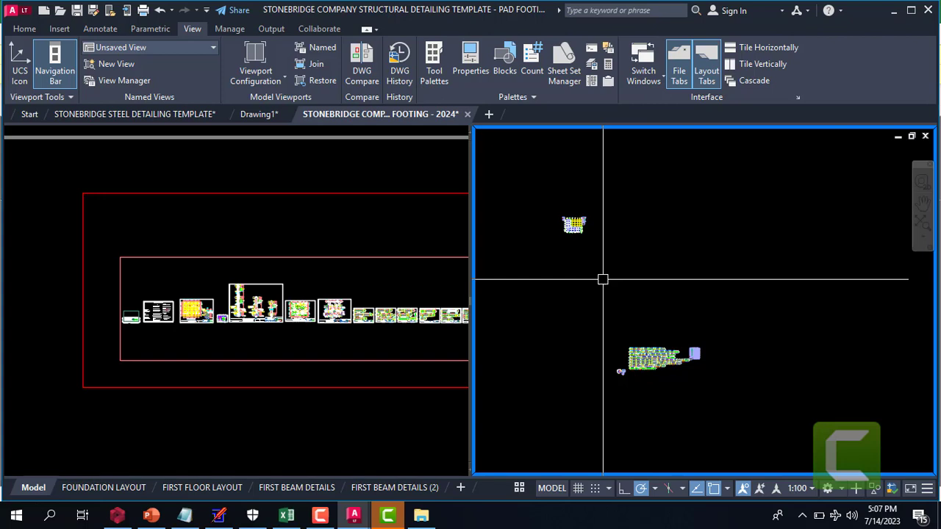
- Zoom out, then bring the Camtasia project window to the front from the taskbar
scroll(601, 269, down, 2)
scroll(620, 258, down, 2)
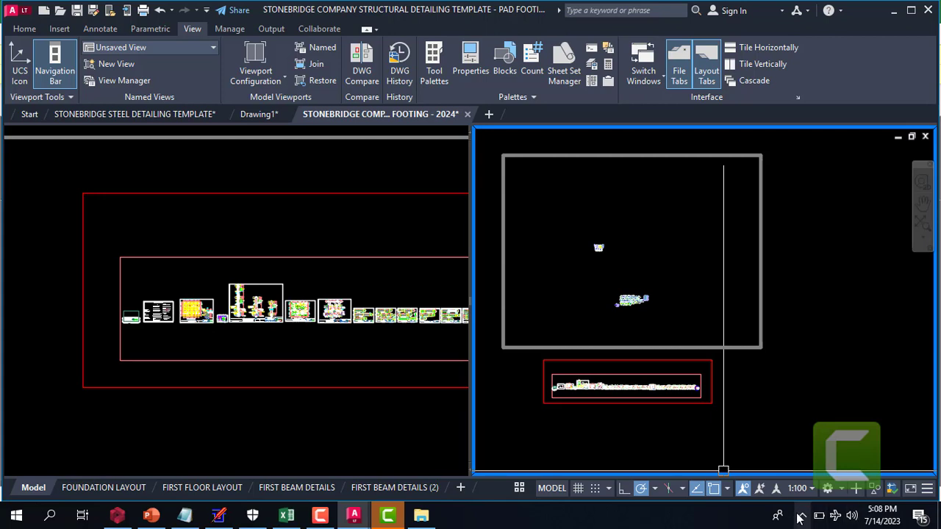
click(802, 515)
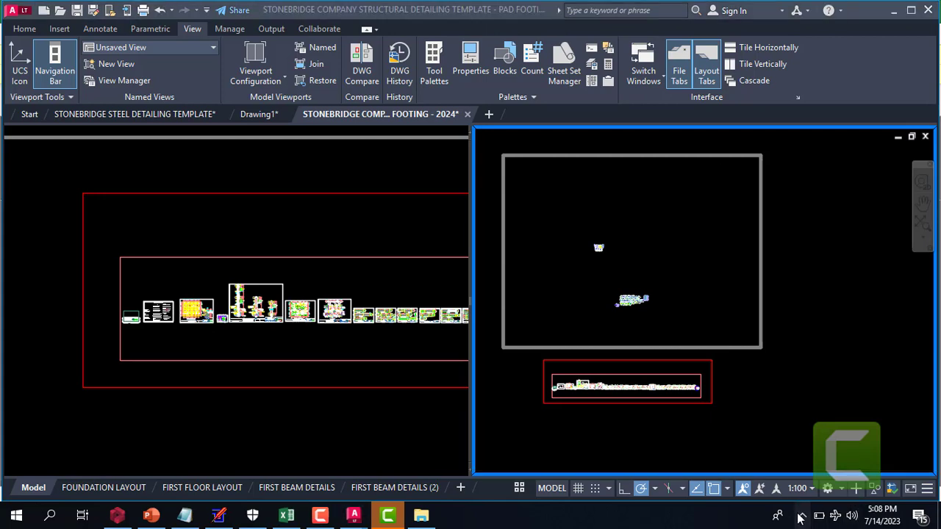
click(583, 440)
click(389, 513)
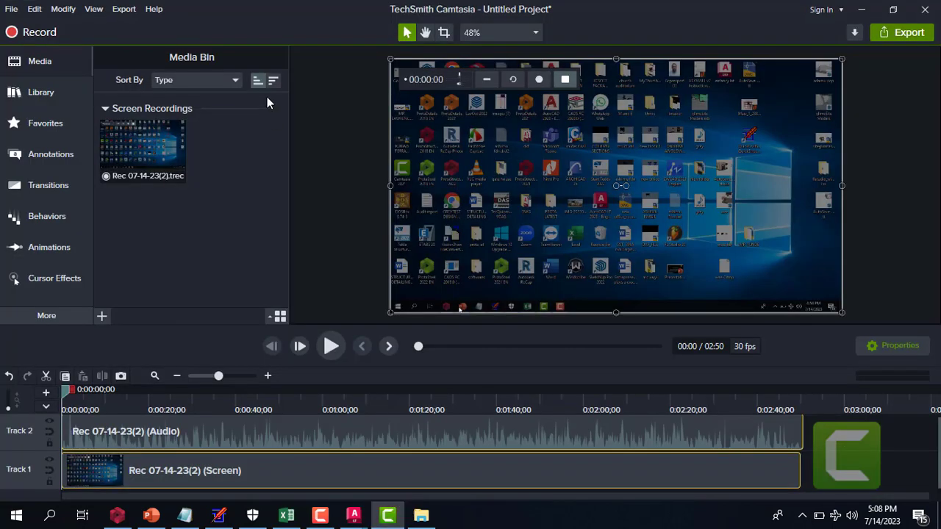